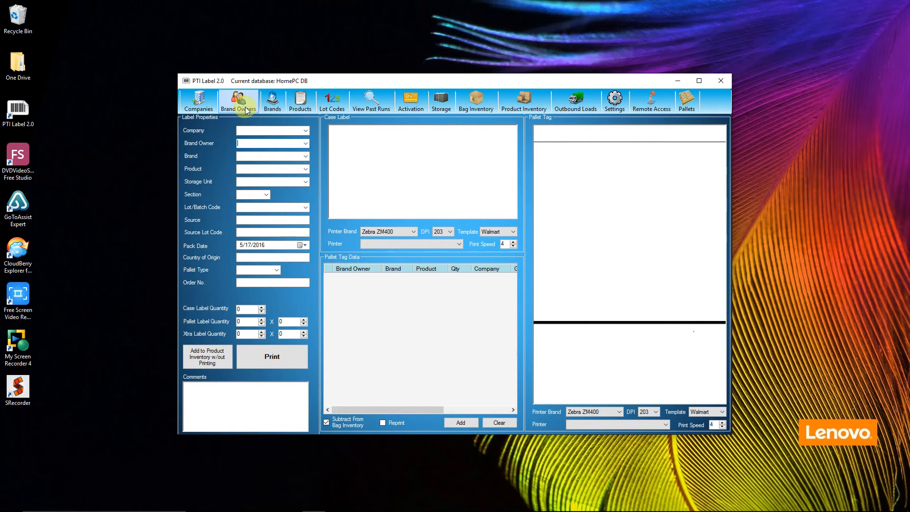
# Bring up the Manage Brand Owners window from the Brand Owners toolbar button
pyautogui.click(246, 110)
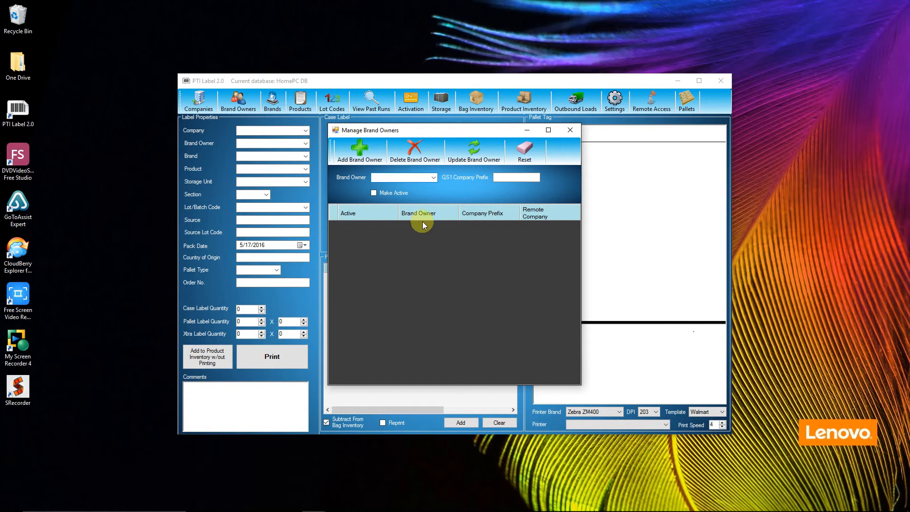
# Create brand owner Mikes Packaging with GS1 prefix 54545472, marked active
pyautogui.write('Mikes Packaging')
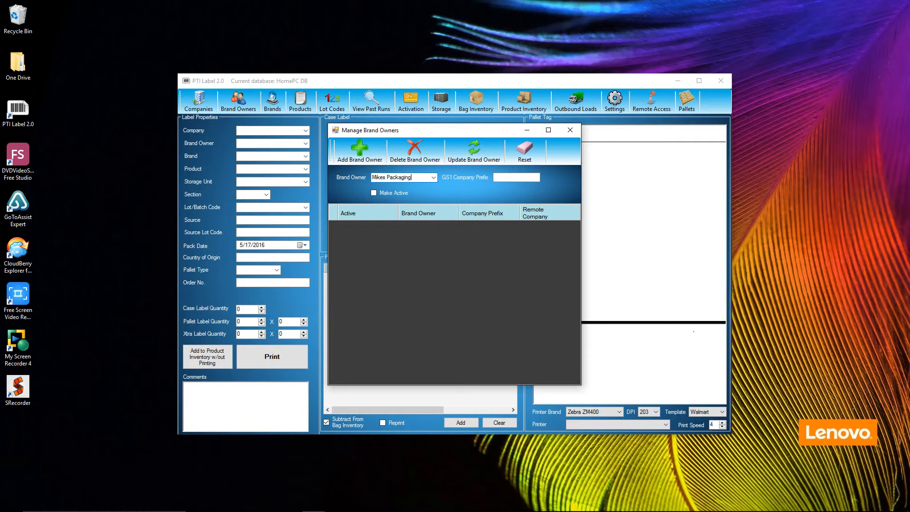
pyautogui.click(503, 177)
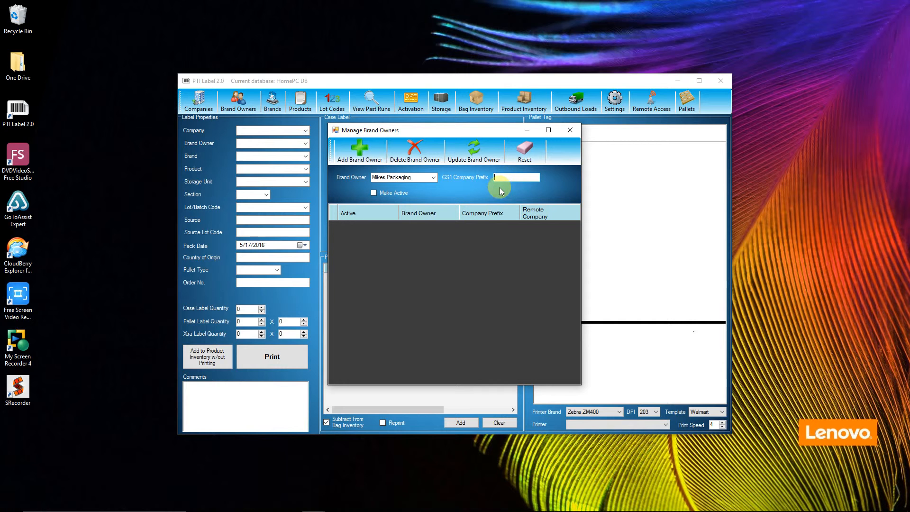
pyautogui.write('54545472')
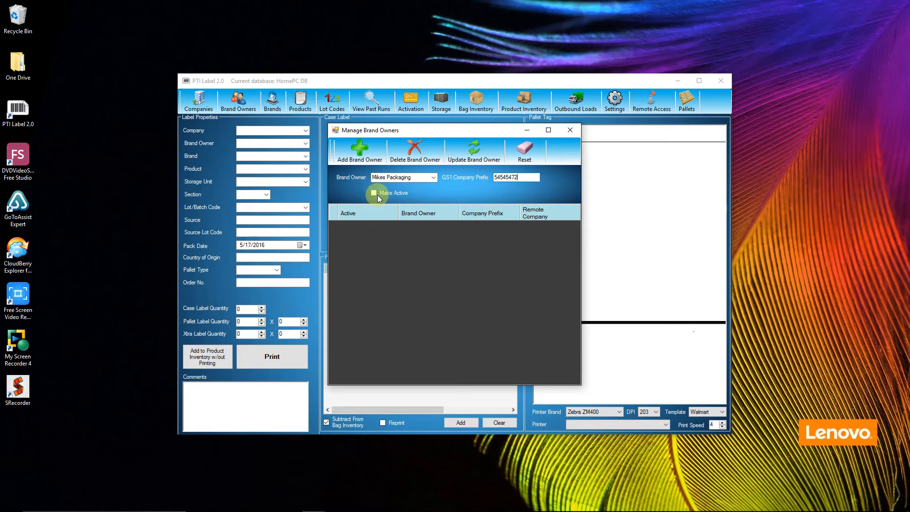
pyautogui.click(374, 194)
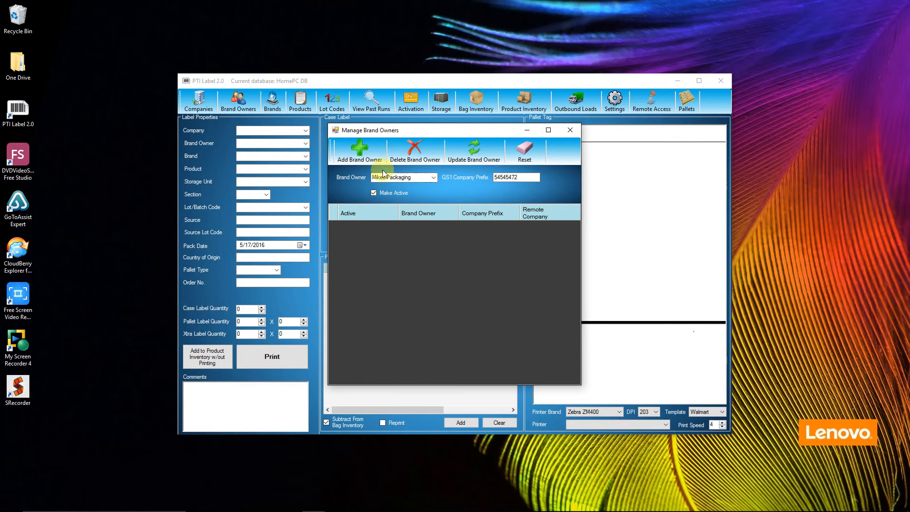
pyautogui.click(360, 156)
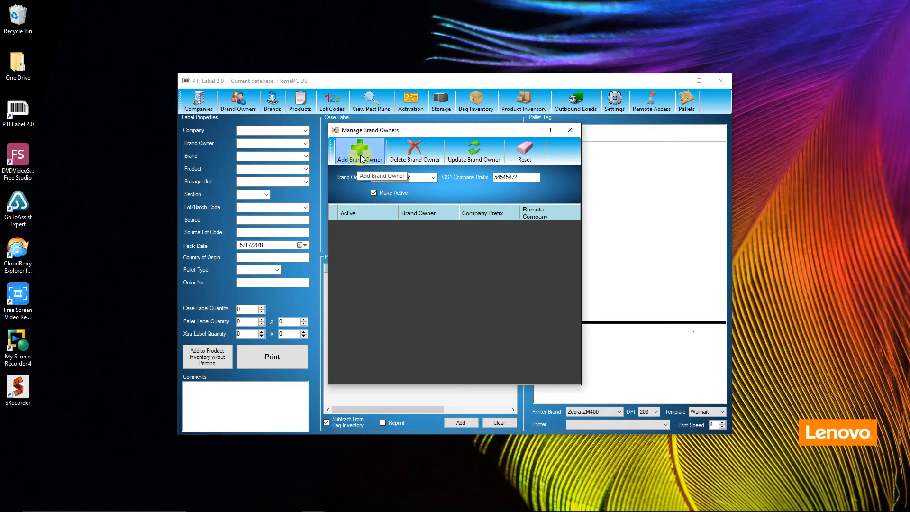
pyautogui.click(521, 299)
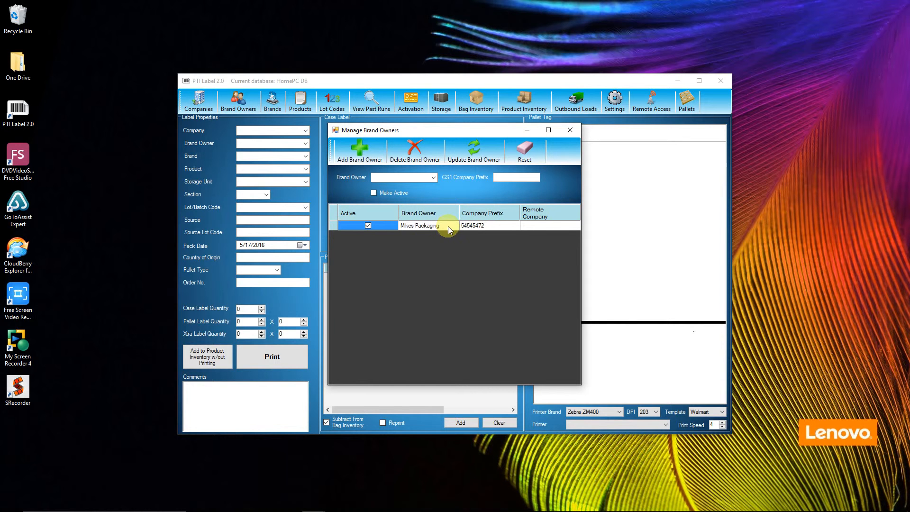
# Update Mikes Packaging's GS1 company prefix to 54545445
pyautogui.click(331, 226)
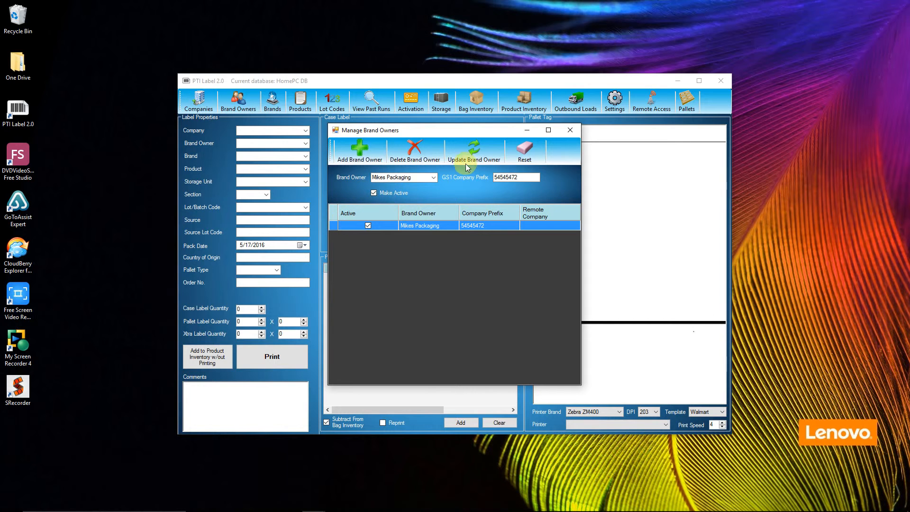
pyautogui.click(522, 177)
pyautogui.write('45')
pyautogui.click(481, 160)
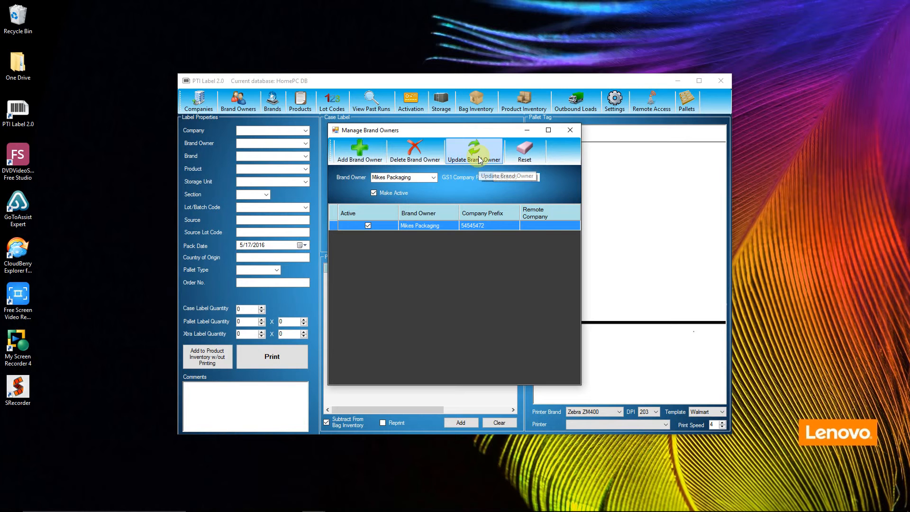
pyautogui.click(523, 297)
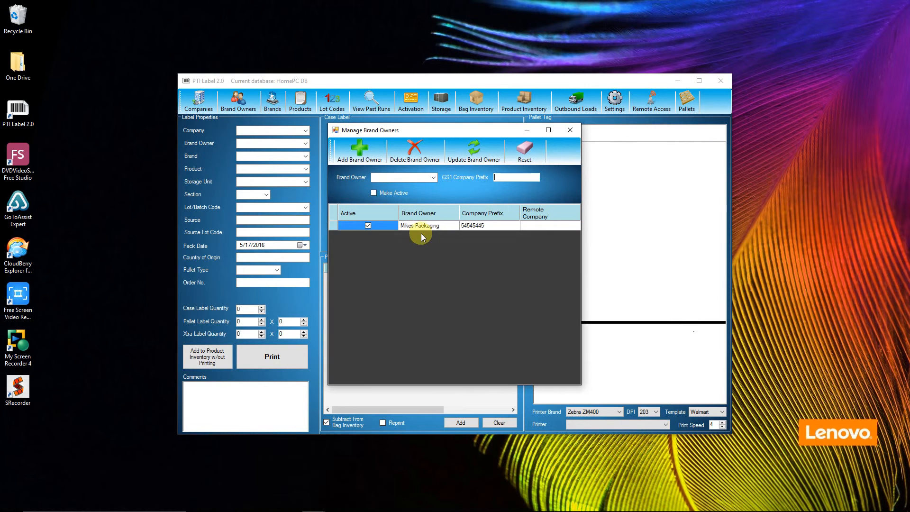
# Cancel deleting Mikes Packaging, reset the form and close the brand owner window
pyautogui.click(334, 226)
pyautogui.click(410, 160)
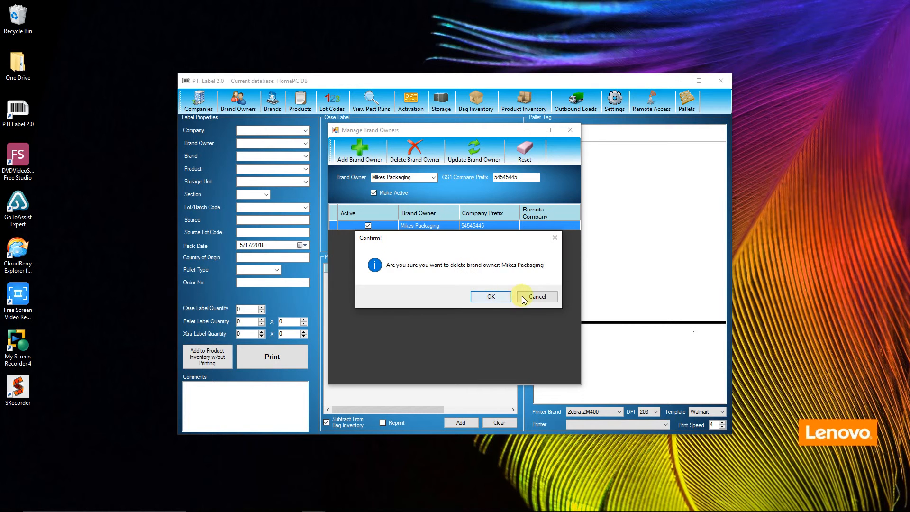
pyautogui.click(535, 297)
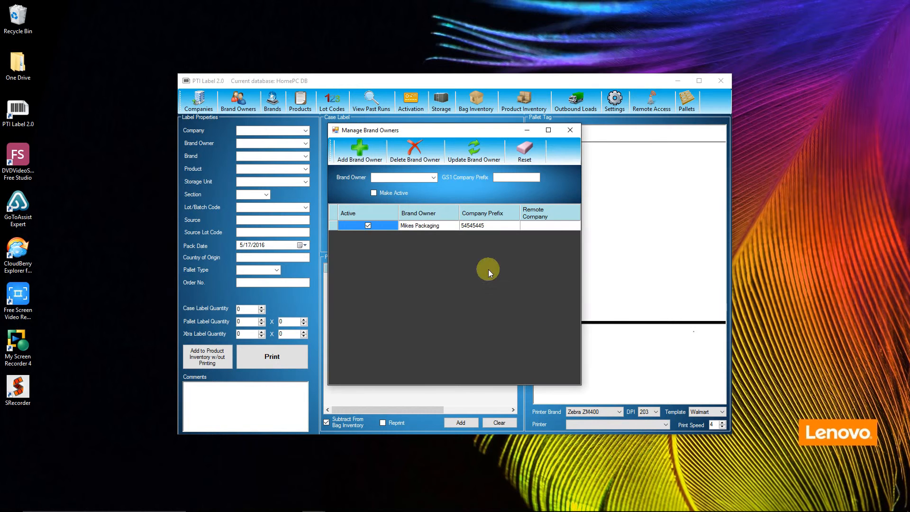
pyautogui.click(333, 226)
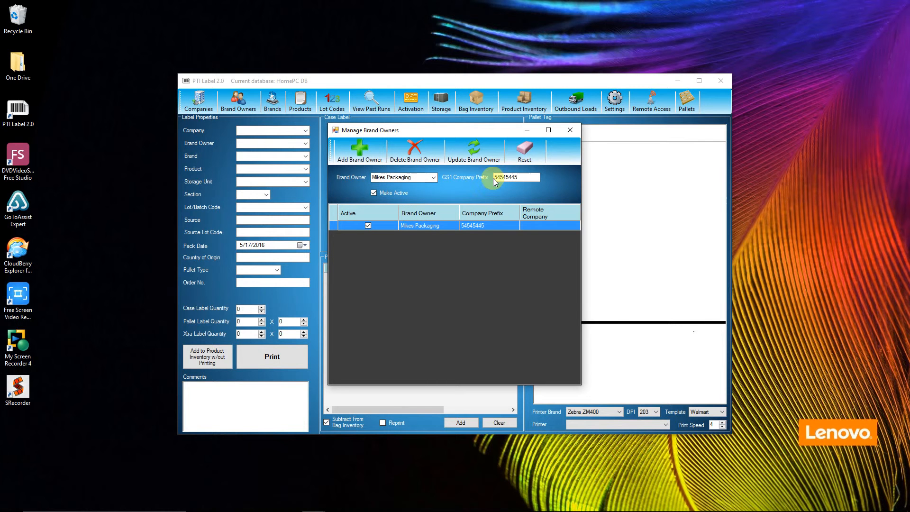
pyautogui.click(527, 153)
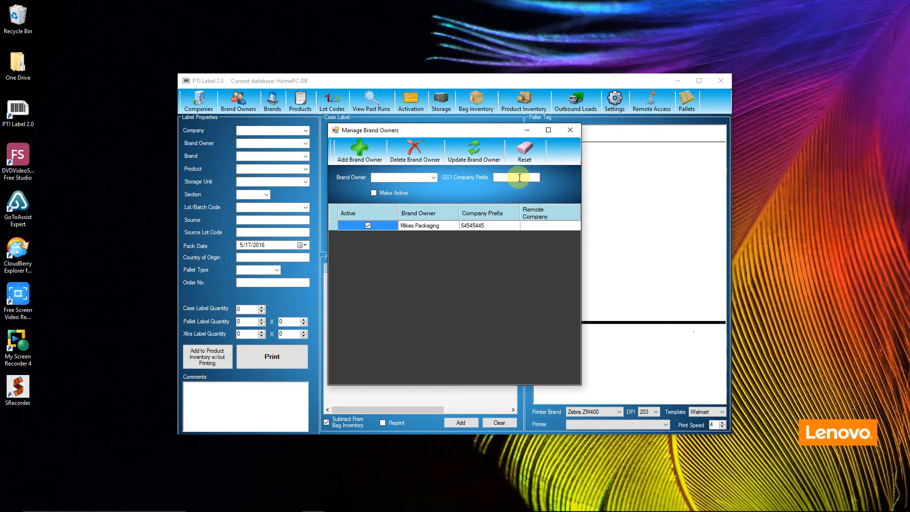
pyautogui.click(570, 130)
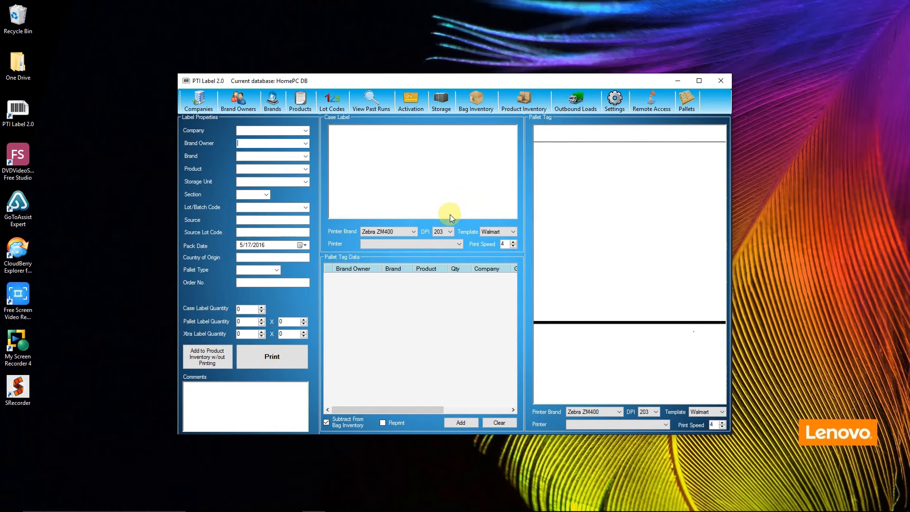
# Create brand Mylo under owner Mikes Packaging, marked active and default
pyautogui.click(290, 144)
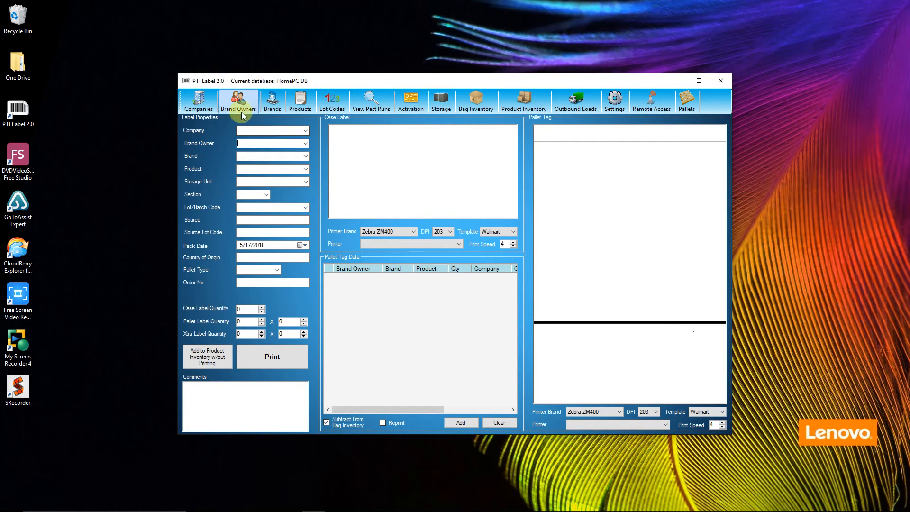
pyautogui.click(272, 104)
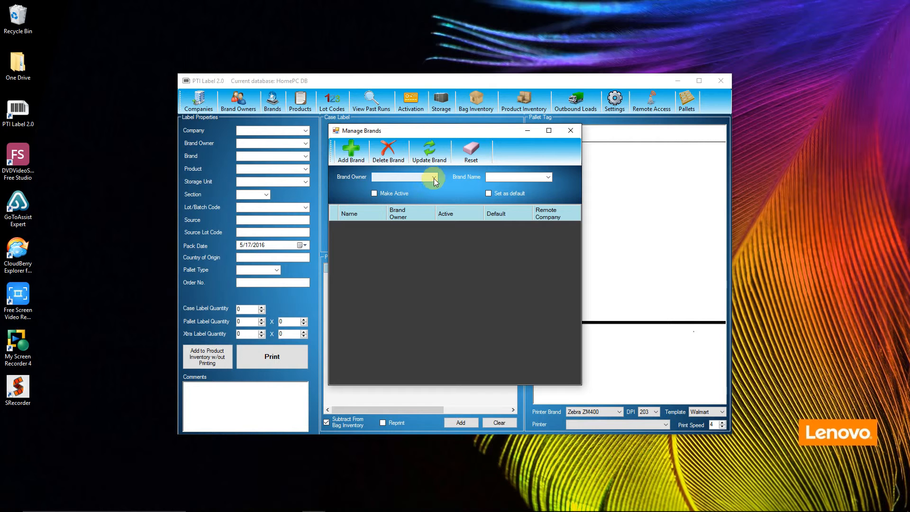
pyautogui.click(433, 177)
pyautogui.click(407, 186)
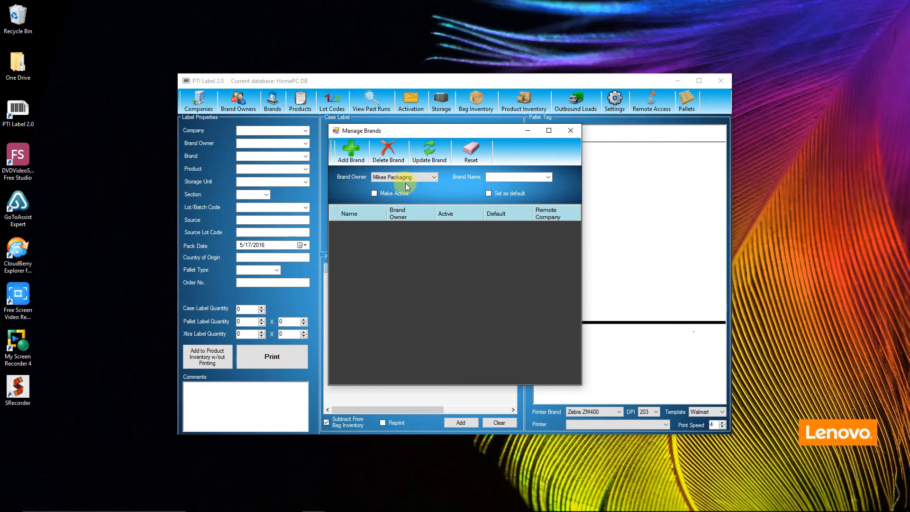
pyautogui.click(503, 177)
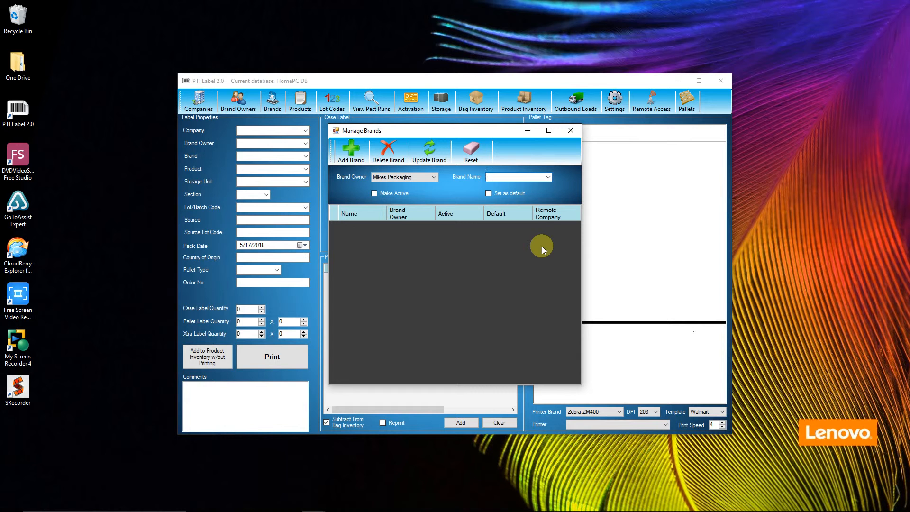
pyautogui.write('Mylo')
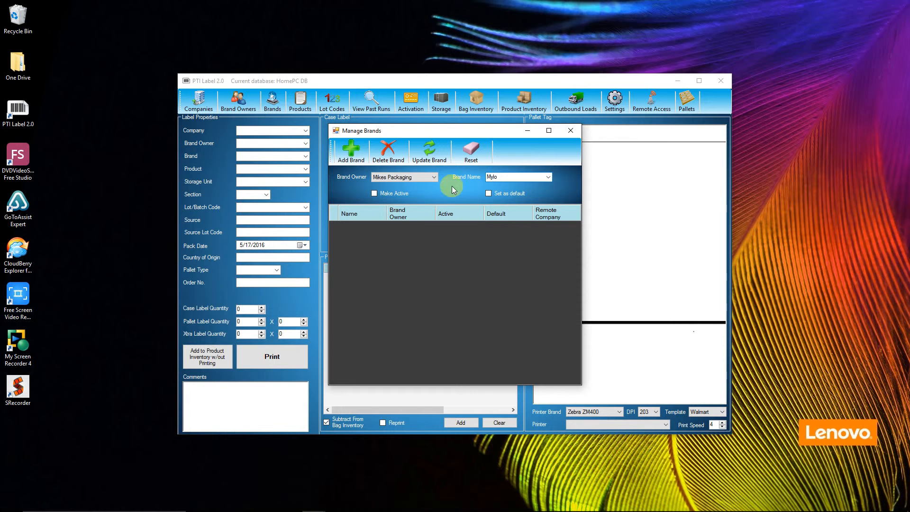
pyautogui.click(374, 193)
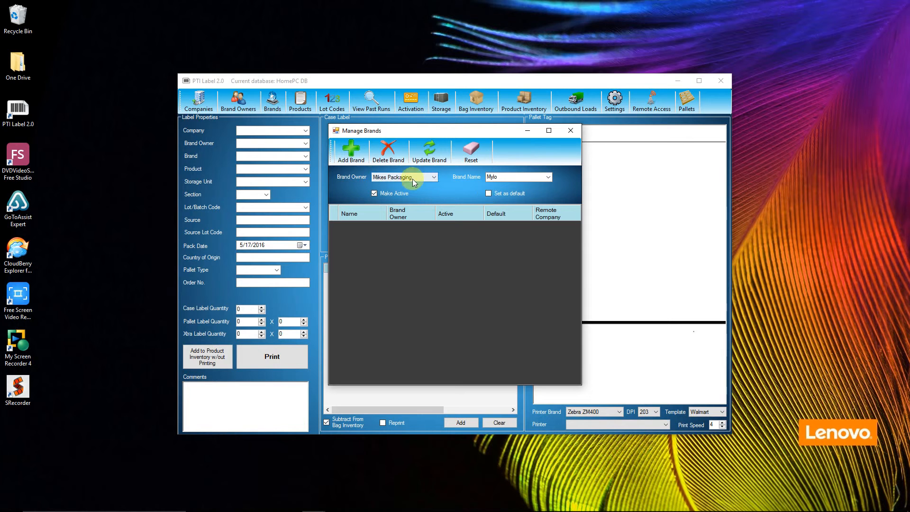
pyautogui.click(488, 194)
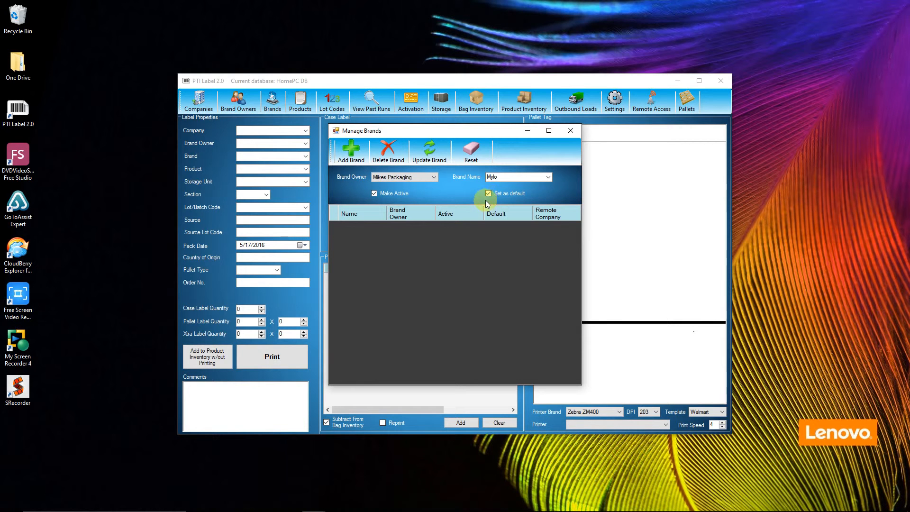
pyautogui.click(363, 158)
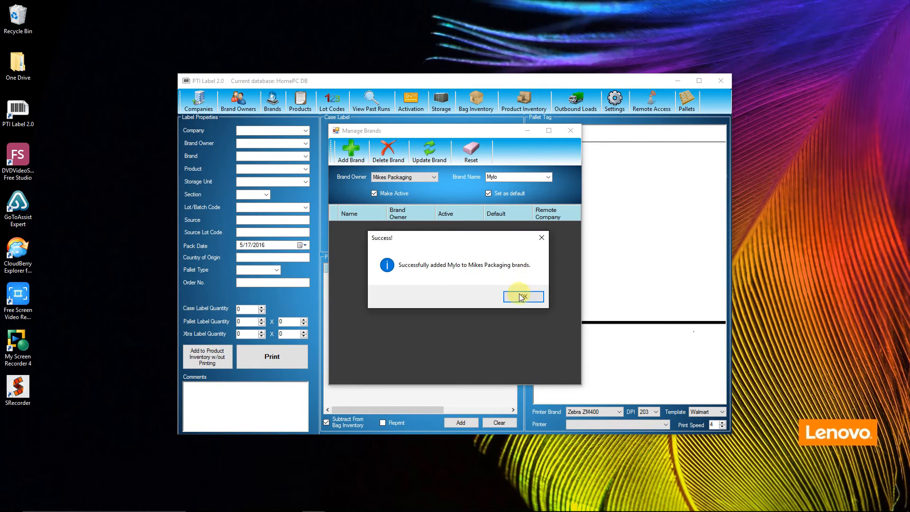
pyautogui.click(521, 295)
pyautogui.click(569, 131)
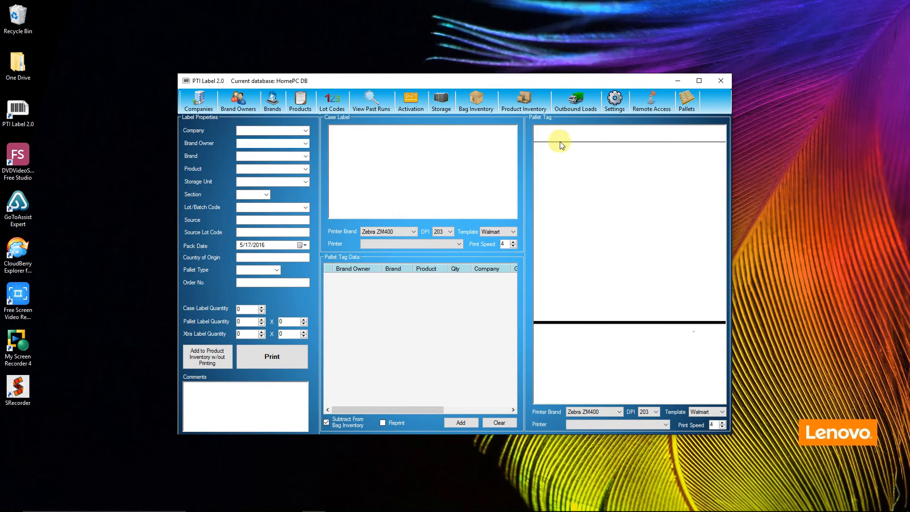
pyautogui.click(306, 110)
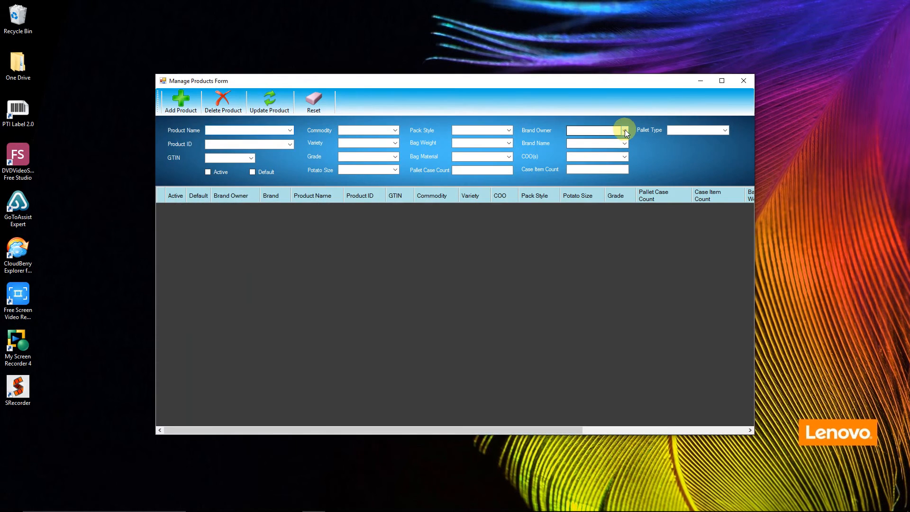
pyautogui.click(624, 131)
pyautogui.click(623, 131)
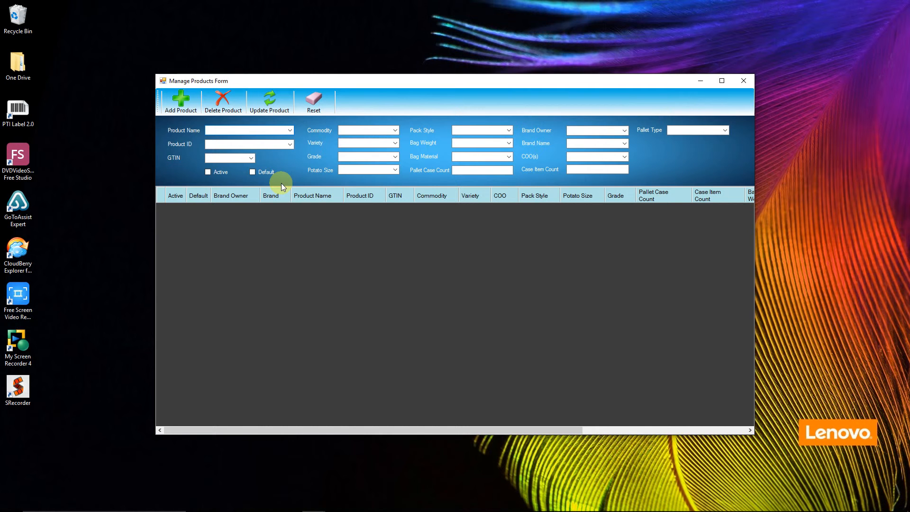
pyautogui.write('RUSSET 5/10# A #1')
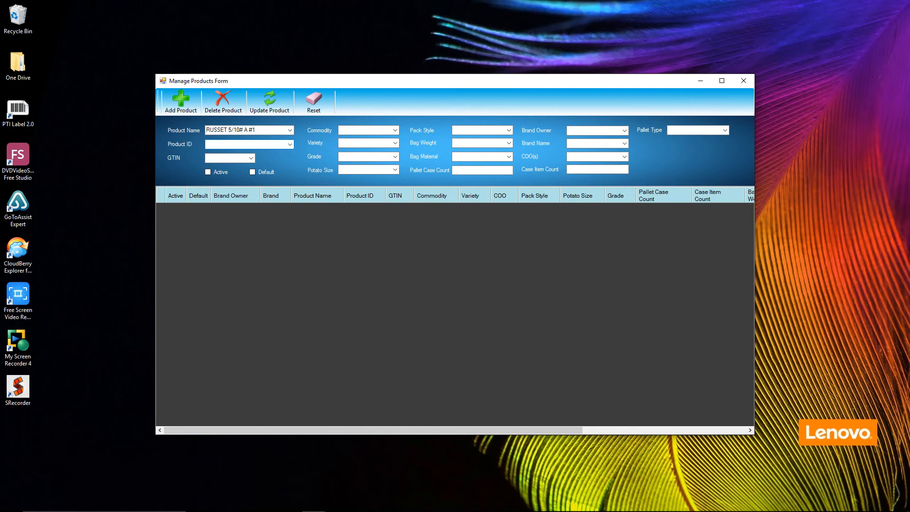
pyautogui.write('54782')
pyautogui.press('Tab')
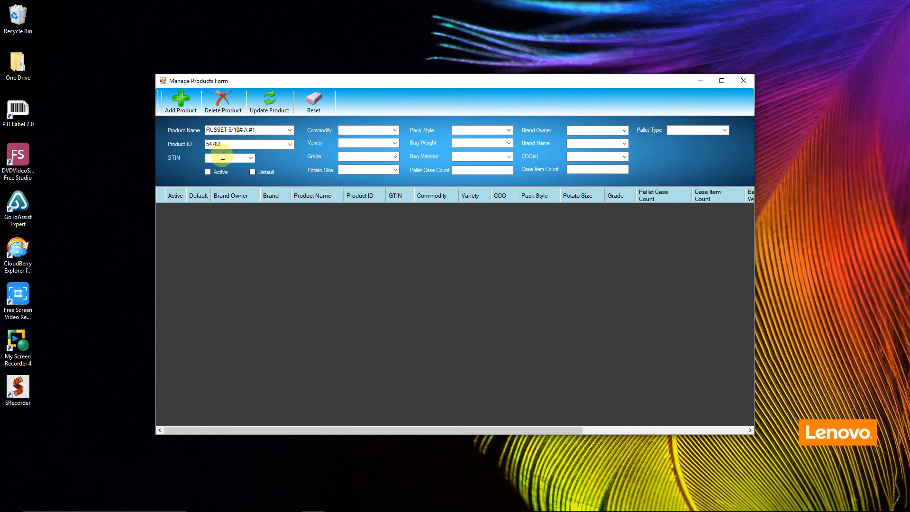
pyautogui.click(229, 131)
pyautogui.click(217, 161)
pyautogui.write('22214557788544')
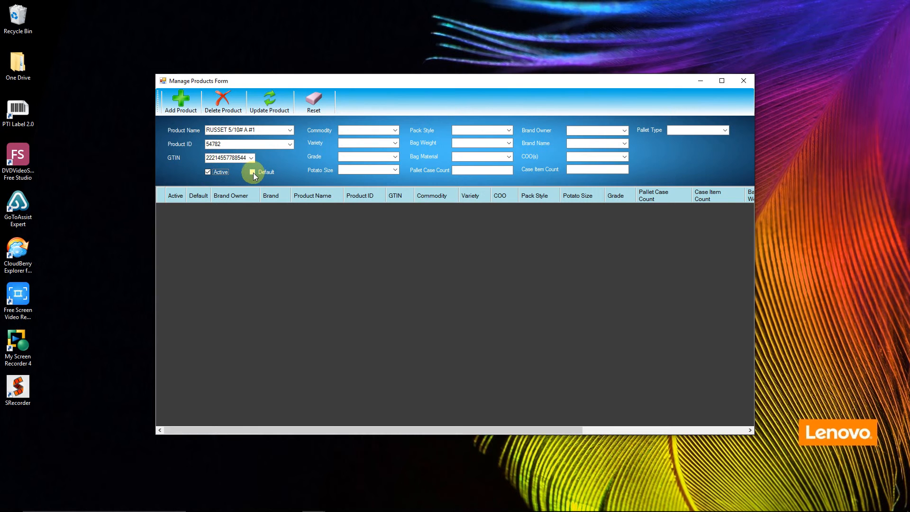
# Enter commodity Potatoes, variety Russet, grade #1, size A, pack 5/10#, bag 10# Poly
pyautogui.click(371, 130)
pyautogui.write('Potatoes')
pyautogui.press('Tab')
pyautogui.write('Russet')
pyautogui.press('Tab')
pyautogui.write('#1')
pyautogui.press('Tab')
pyautogui.write('A')
pyautogui.press('Tab')
pyautogui.write('5/10#')
pyautogui.press('Tab')
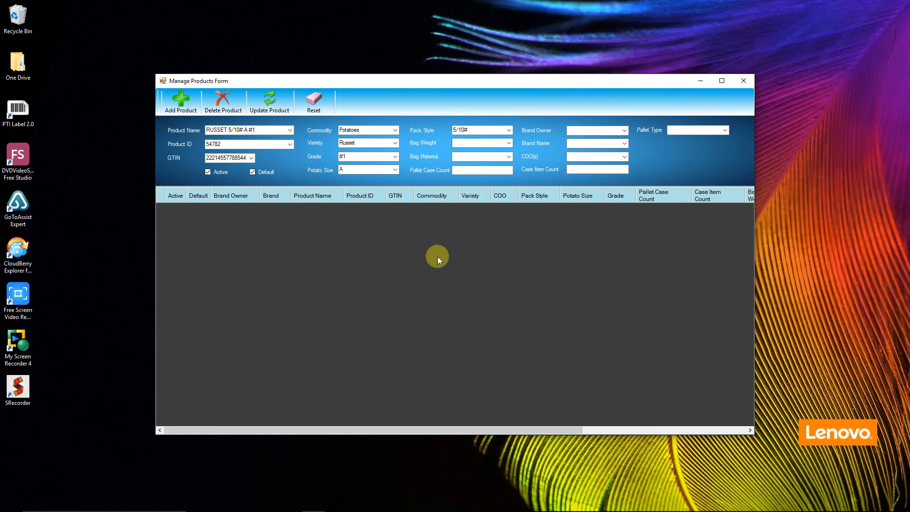
pyautogui.write('10#')
pyautogui.write('Poly')
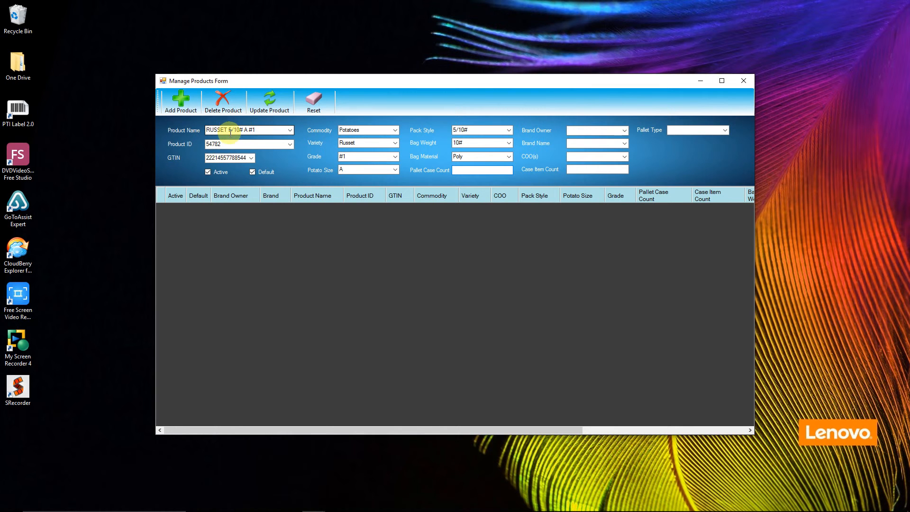
# Set the pallet case count to 40
pyautogui.doubleClick(232, 131)
pyautogui.click(462, 170)
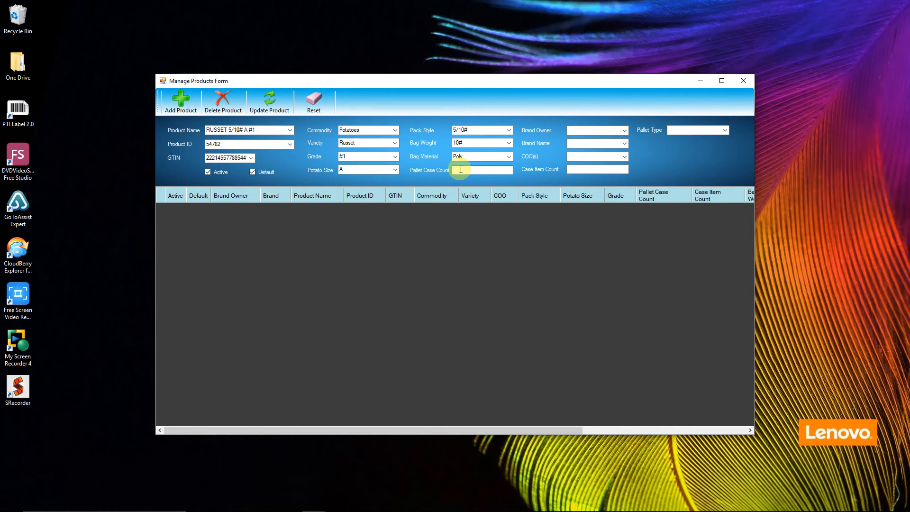
pyautogui.write('40')
pyautogui.click(623, 130)
# Assign owner Mikes Packaging, brand Mylo, origin United States and case item count 5
pyautogui.click(604, 140)
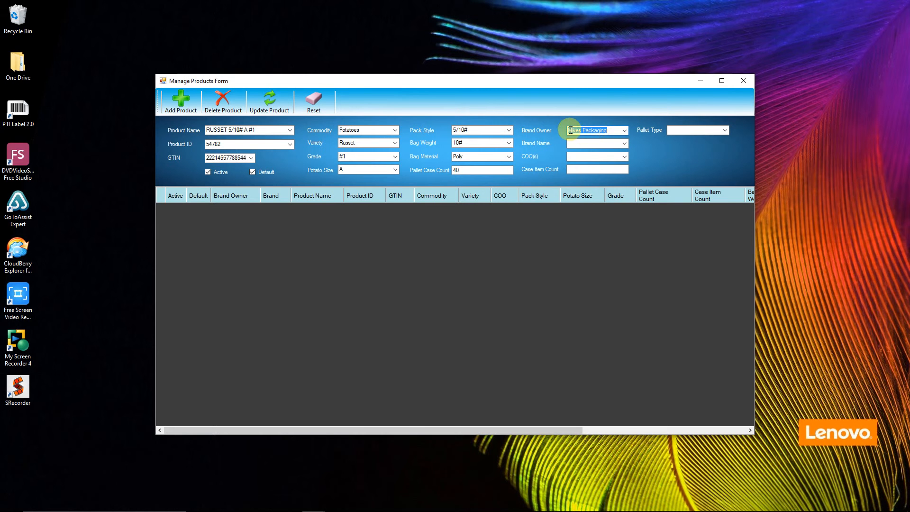
pyautogui.click(625, 144)
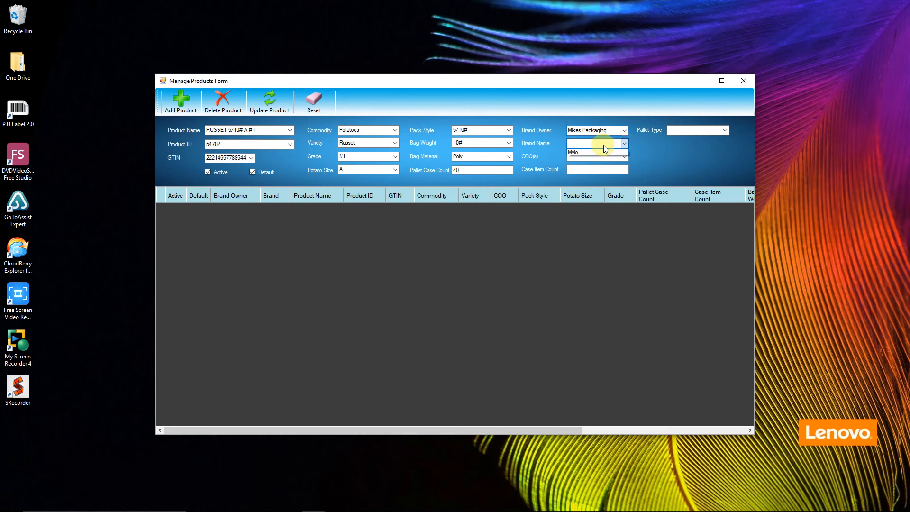
pyautogui.click(575, 151)
pyautogui.click(588, 157)
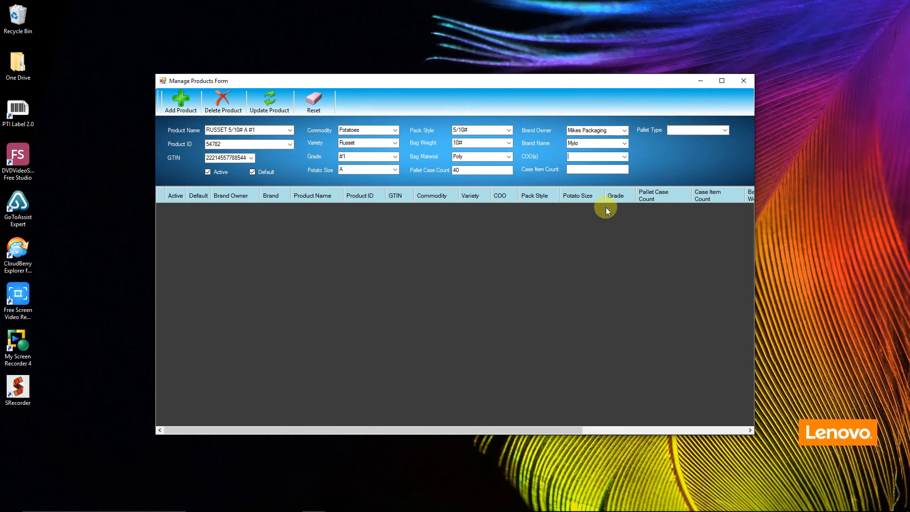
pyautogui.write('United States')
pyautogui.click(588, 169)
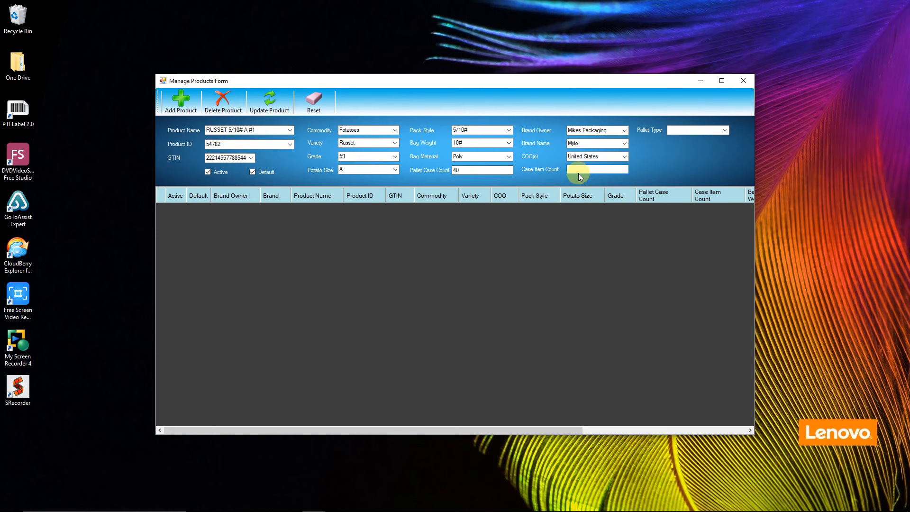
pyautogui.write('5')
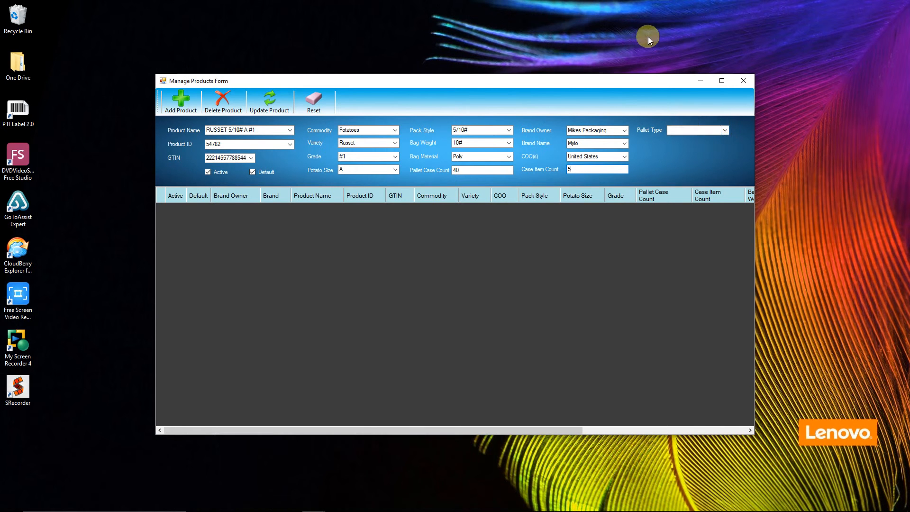
# Save product RUSSET 5/10# A #1 to the database and close the products form
pyautogui.click(724, 130)
pyautogui.click(726, 128)
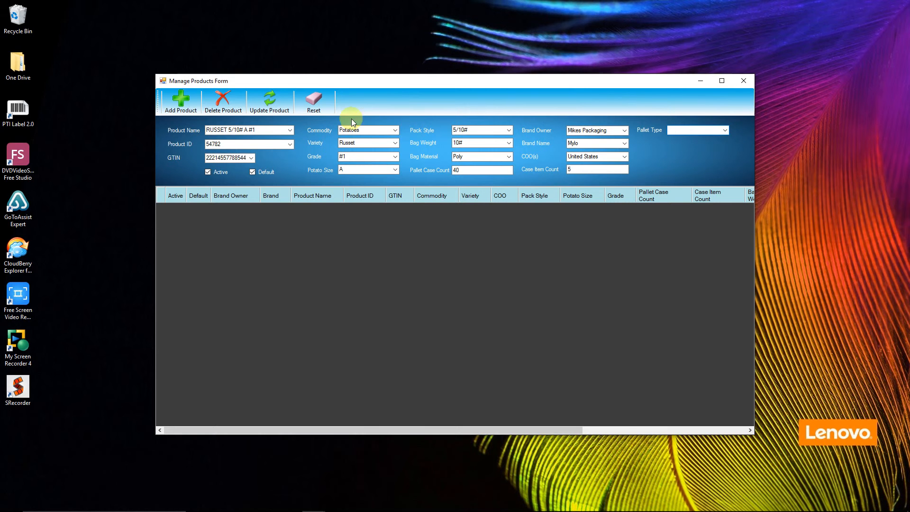
pyautogui.click(179, 107)
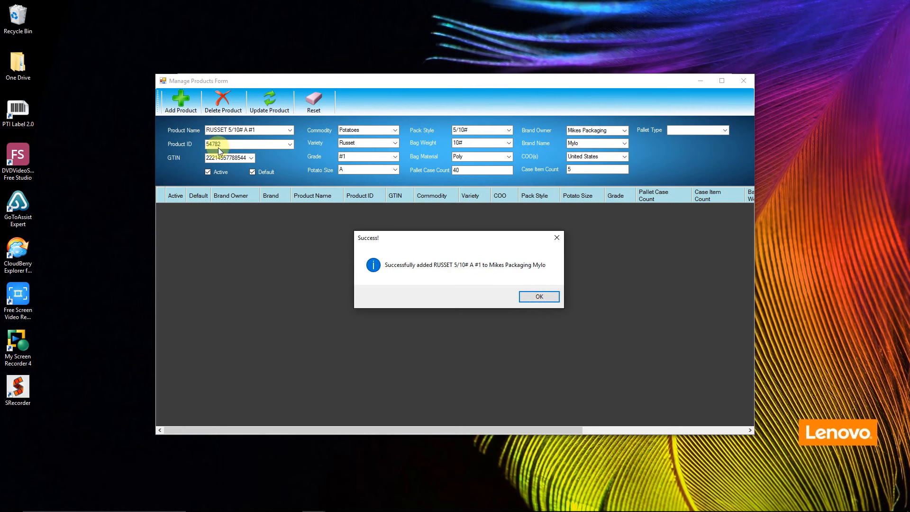
pyautogui.click(539, 296)
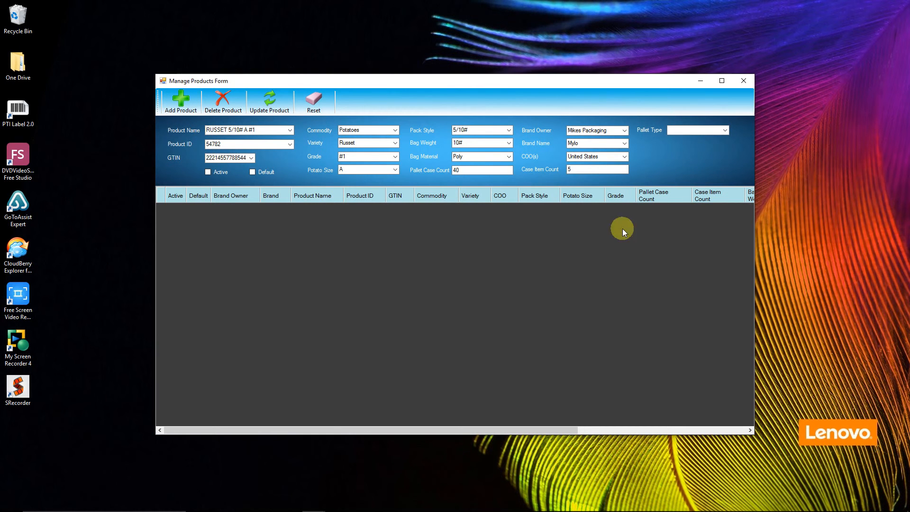
pyautogui.click(742, 81)
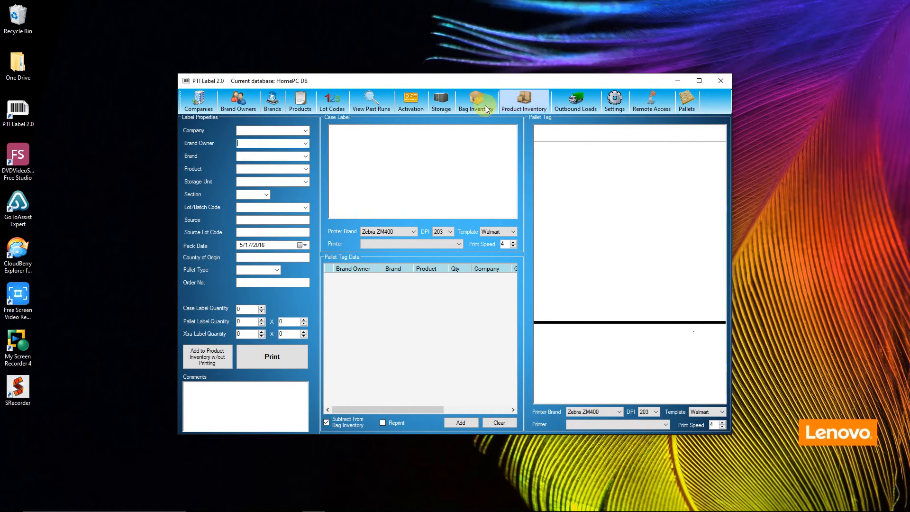
# Add pallet type Chep with 70 lbs average and amount 1000
pyautogui.click(687, 106)
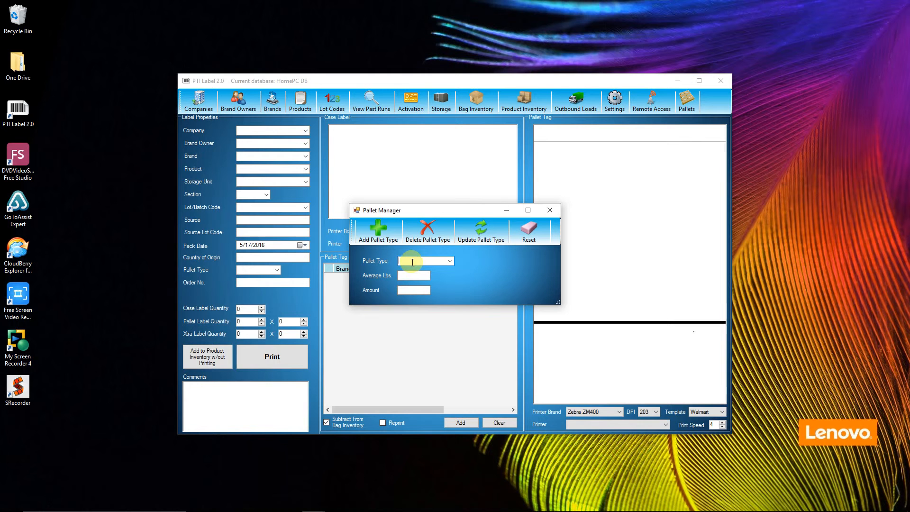
pyautogui.write('Chep')
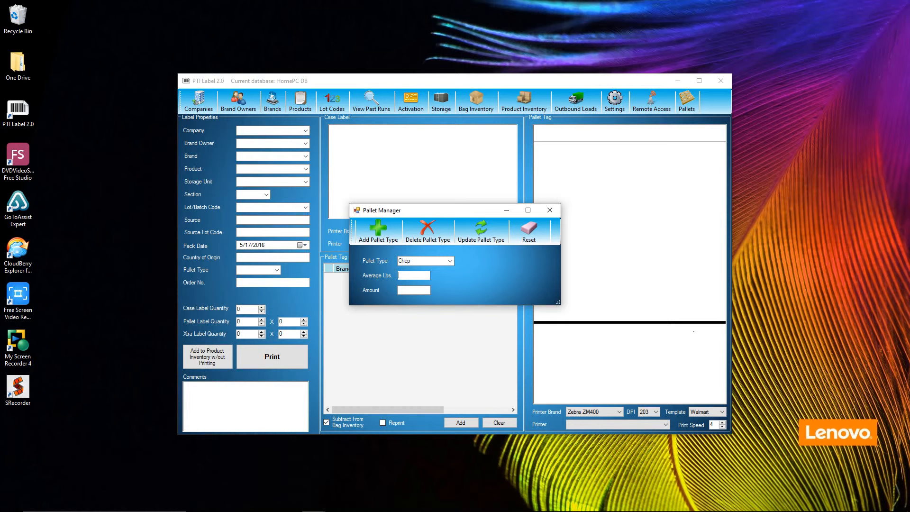
pyautogui.write('70')
pyautogui.write('1000')
pyautogui.click(375, 232)
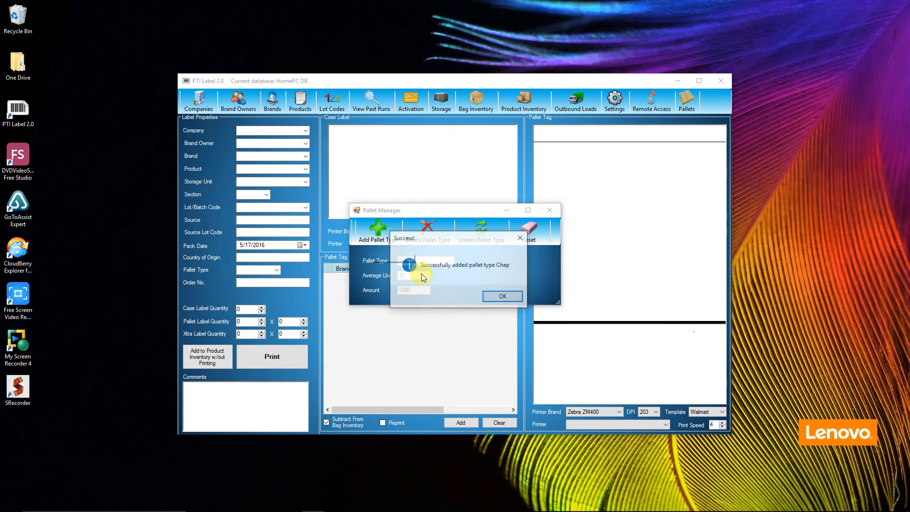
pyautogui.click(488, 294)
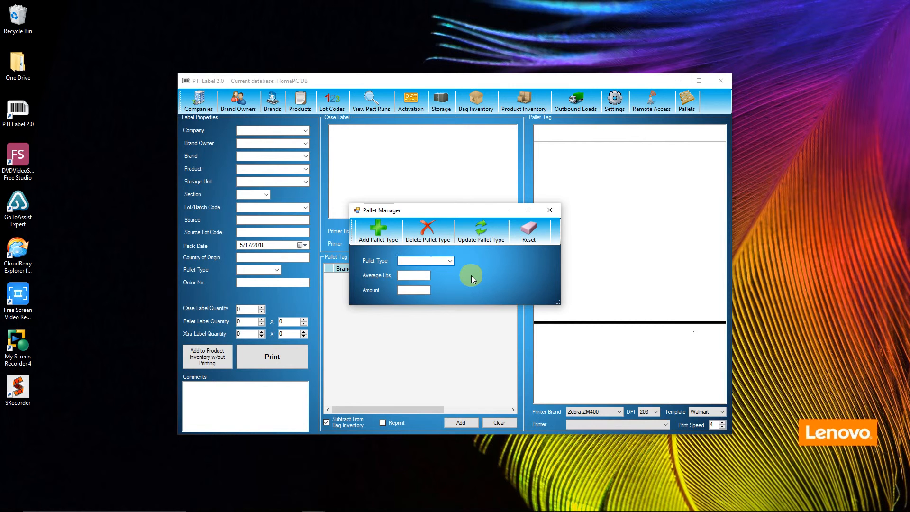
# Add pallet type Regular with 40 lbs average and amount 1000, then close Pallet Manager
pyautogui.write('Regular')
pyautogui.press('Tab')
pyautogui.write('40')
pyautogui.write('1000')
pyautogui.click(365, 243)
pyautogui.click(505, 296)
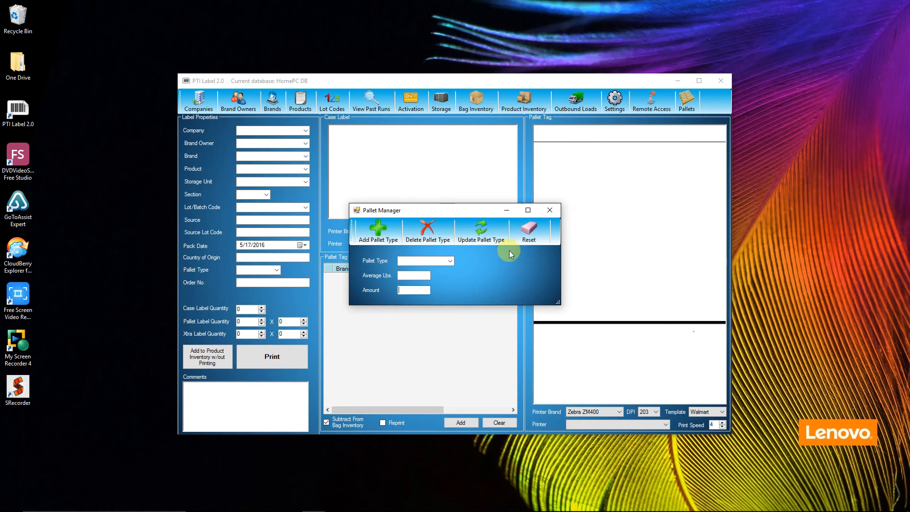
pyautogui.click(550, 210)
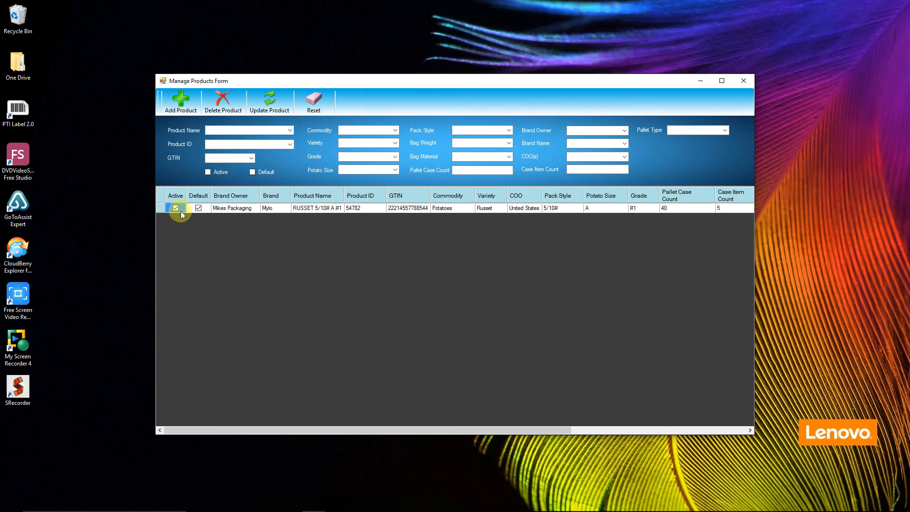
# Give RUSSET 5/10# A #1 pallet type Chep and update the product
pyautogui.click(158, 208)
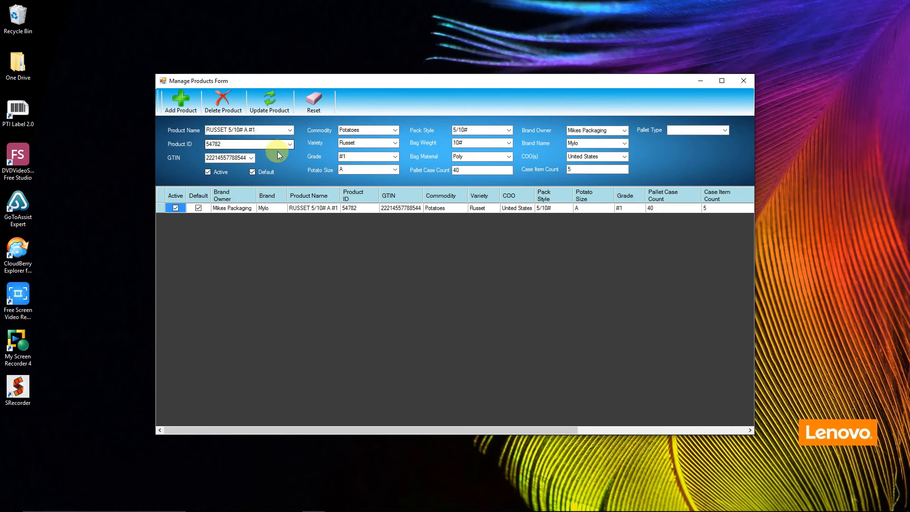
pyautogui.click(724, 130)
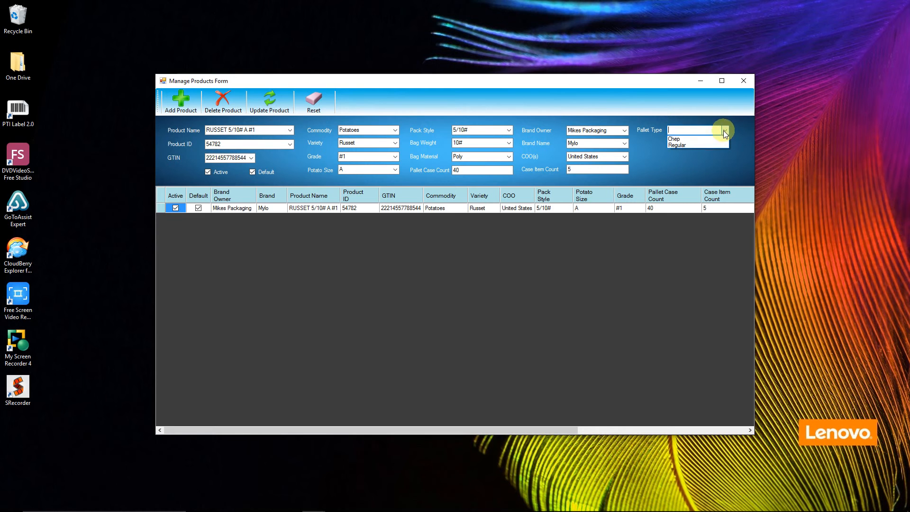
pyautogui.click(681, 140)
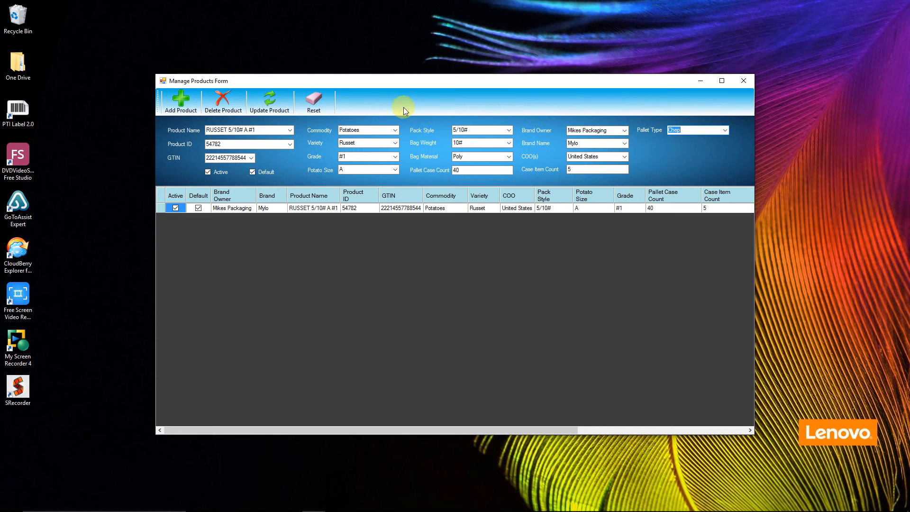
pyautogui.click(270, 100)
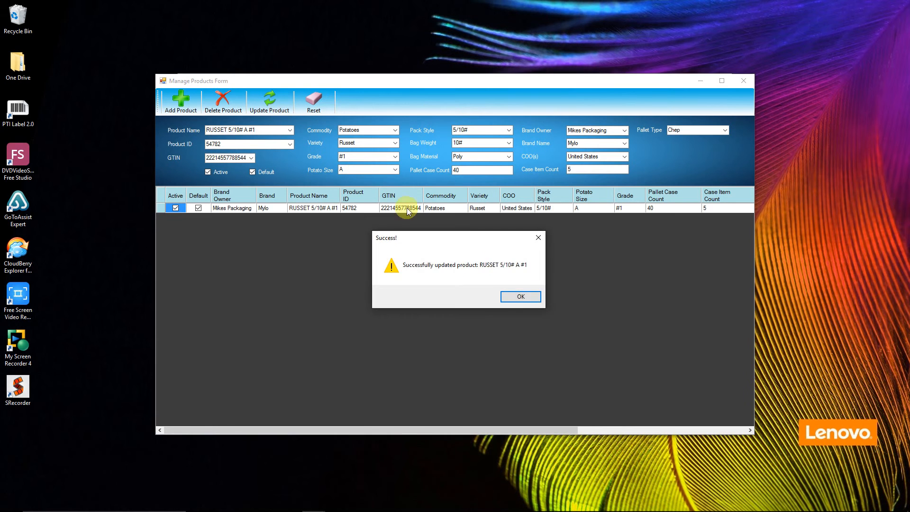
pyautogui.click(520, 295)
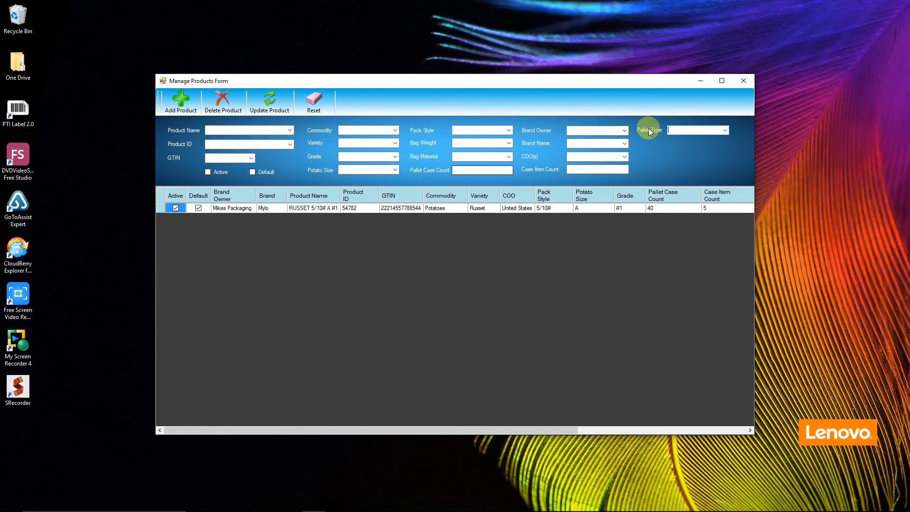
pyautogui.click(744, 81)
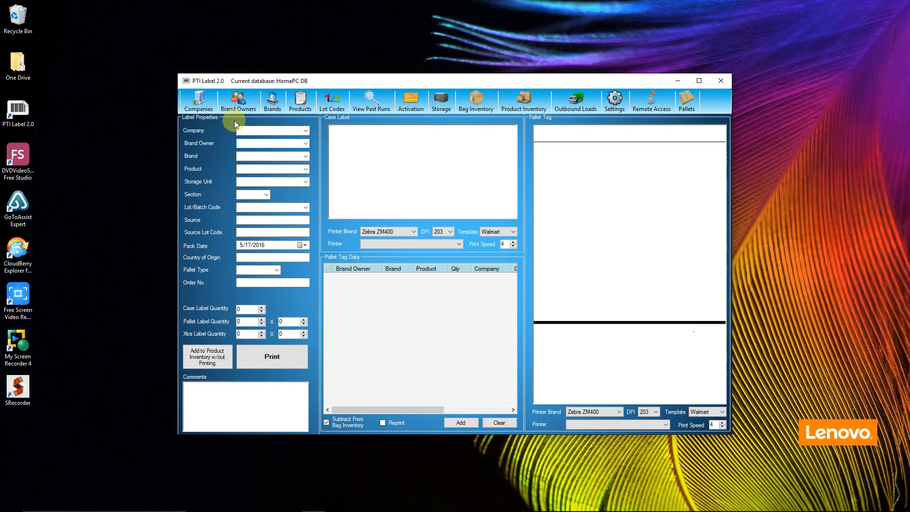
# Start a new company record named Mikes Packaging in Manage Companies
pyautogui.click(203, 106)
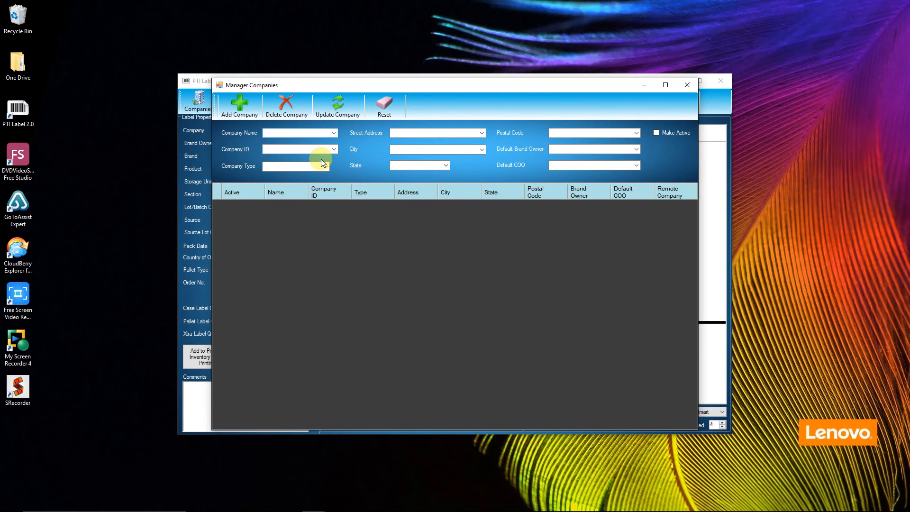
pyautogui.click(292, 132)
pyautogui.write('Mikes')
pyautogui.write('Packagings')
pyautogui.press('Tab')
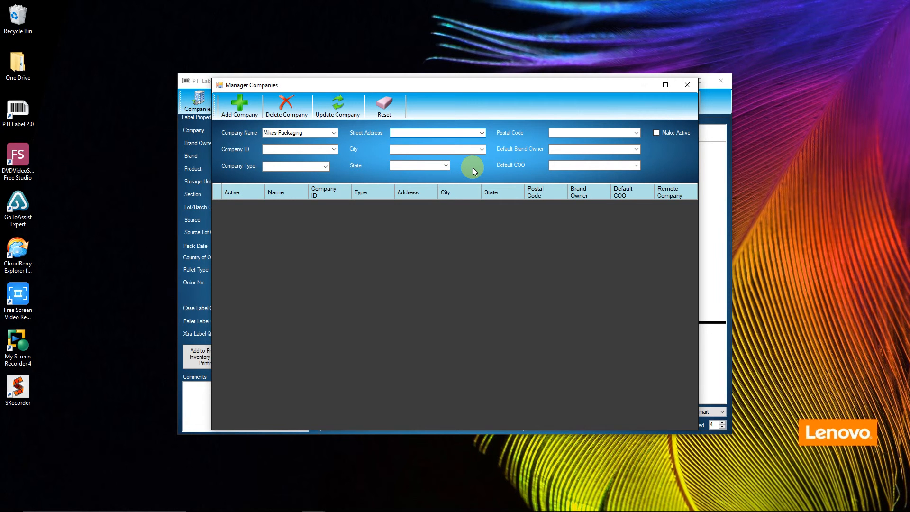
# Enter the company's street address, city, state Wisconsin and postal code
pyautogui.press('Tab')
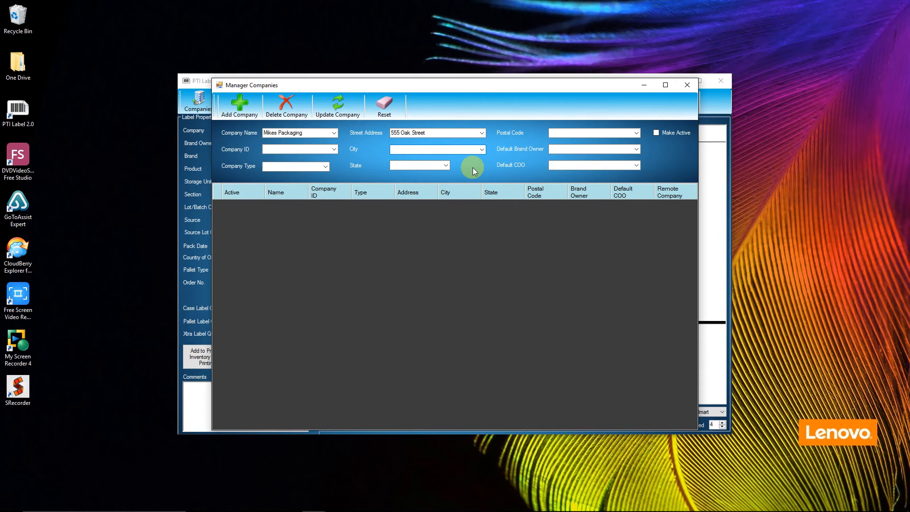
pyautogui.press('Tab')
pyautogui.press('Tab')
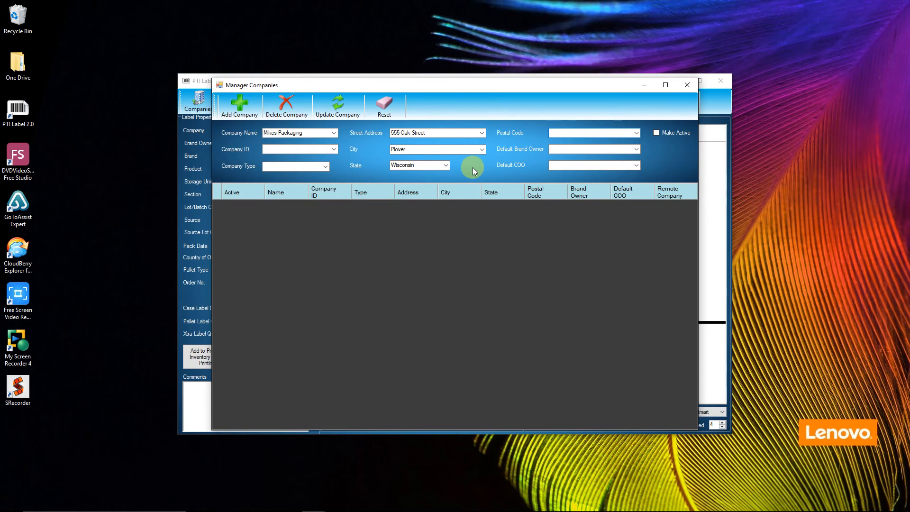
pyautogui.press('Tab')
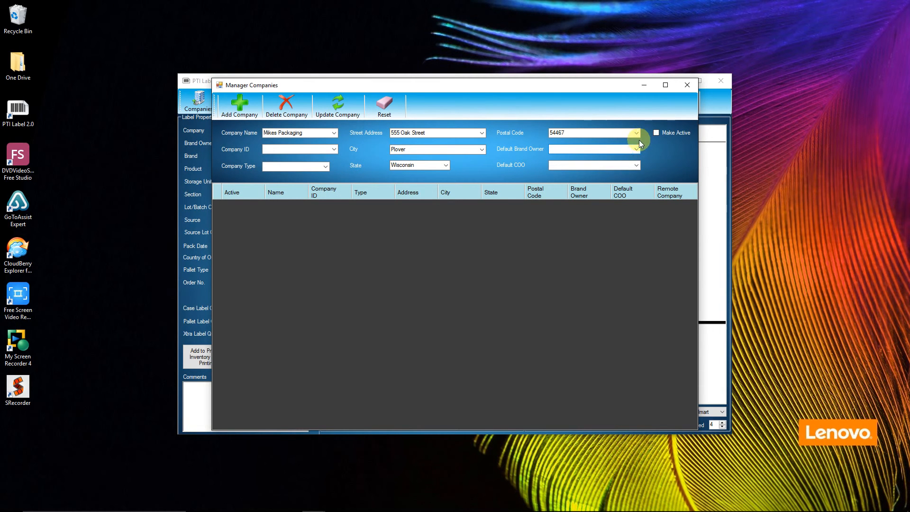
# Check the default brand owner list, which is still empty
pyautogui.click(636, 148)
pyautogui.click(638, 146)
pyautogui.click(637, 149)
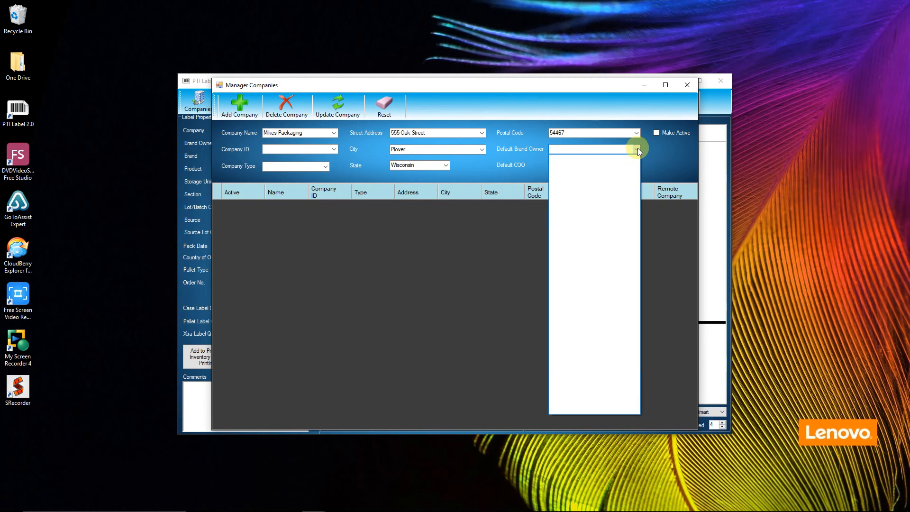
pyautogui.click(637, 150)
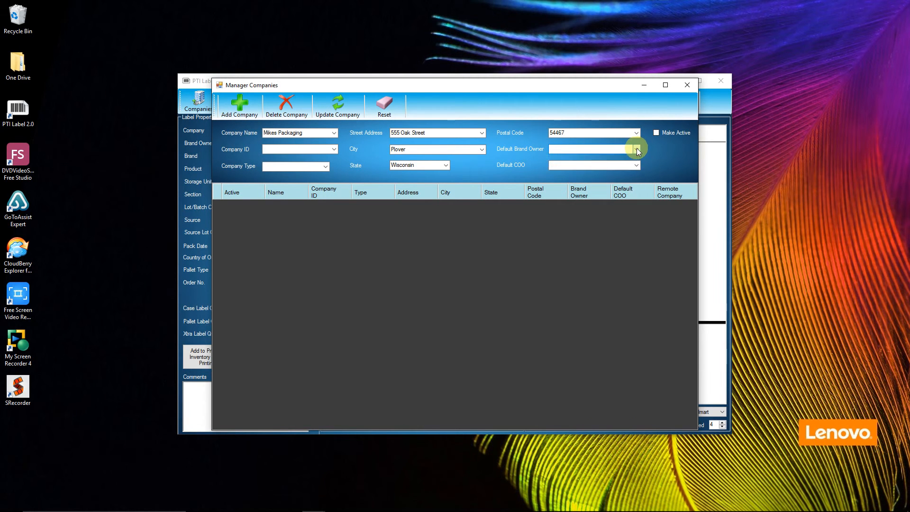
# Mark Mikes Packaging active with United States as default origin and add the company
pyautogui.click(656, 133)
pyautogui.click(605, 166)
pyautogui.write('United States')
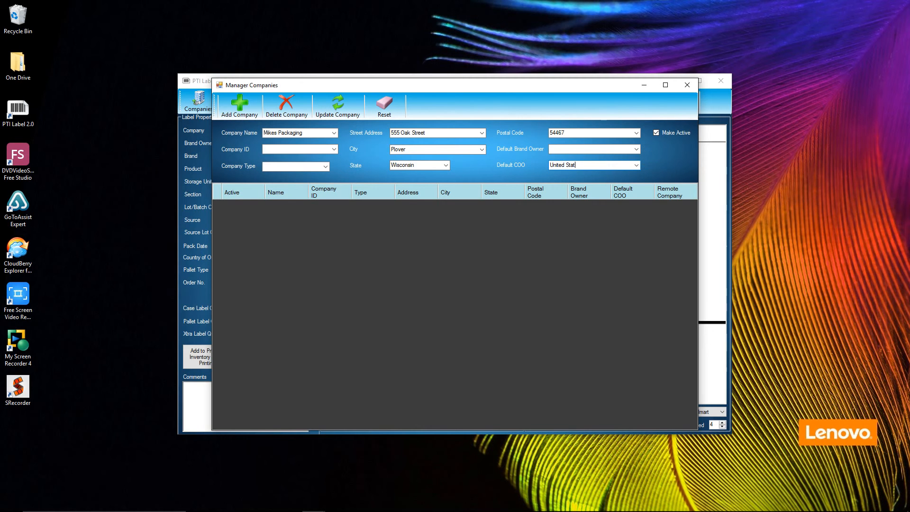
pyautogui.click(239, 104)
pyautogui.click(522, 297)
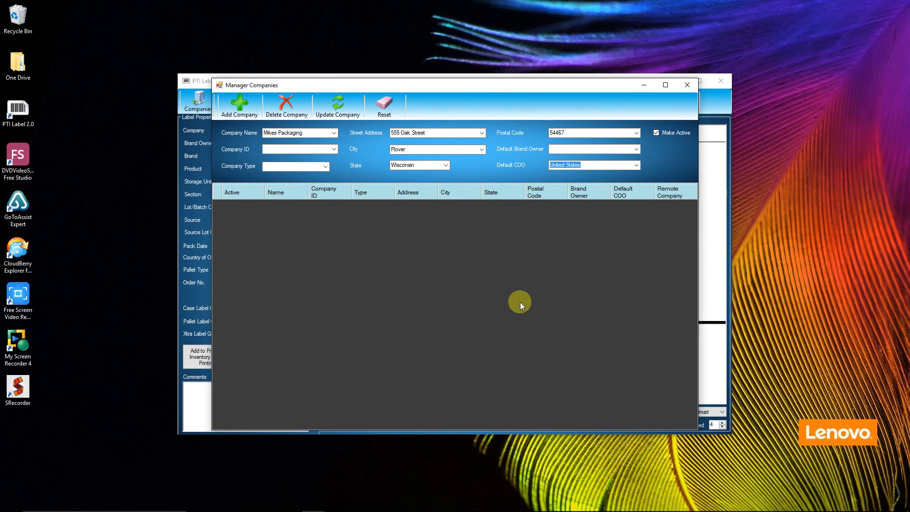
# Set Mikes Packaging as its own default brand owner, update the record, and close the manager
pyautogui.click(636, 149)
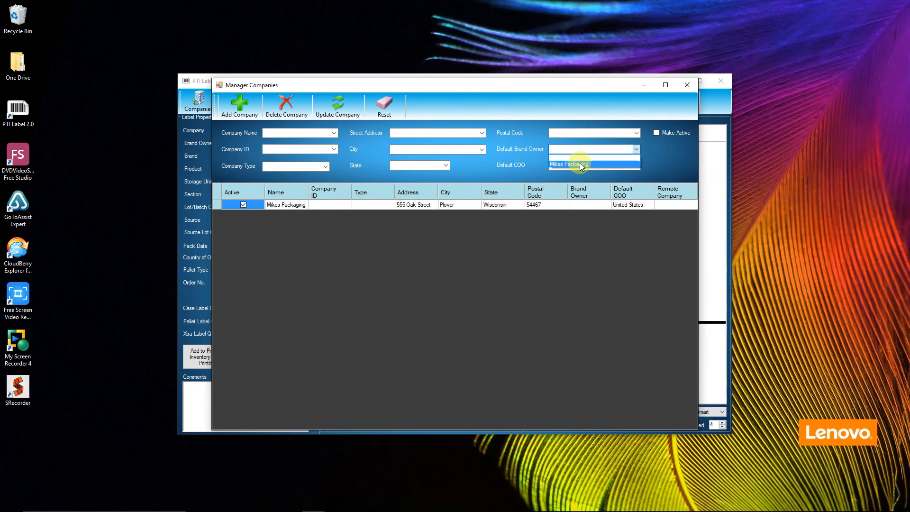
pyautogui.click(216, 206)
pyautogui.click(215, 205)
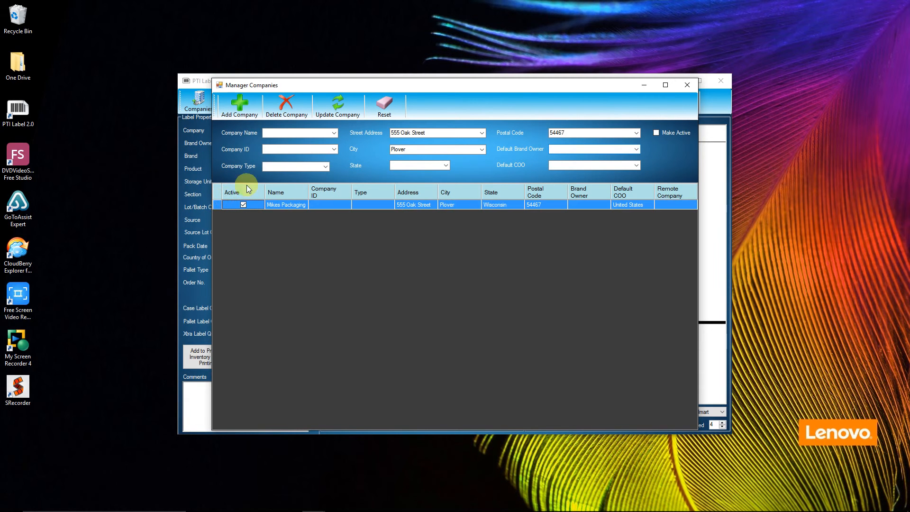
pyautogui.click(637, 150)
pyautogui.click(588, 163)
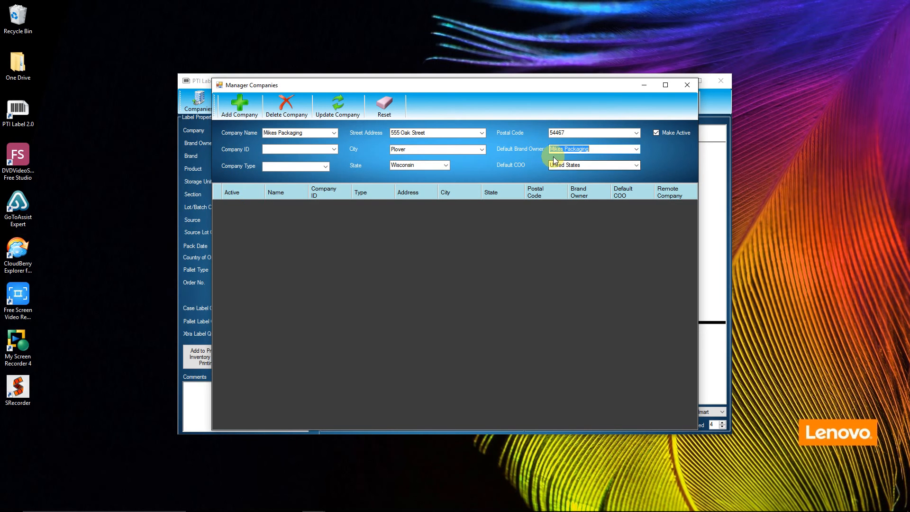
pyautogui.click(326, 114)
pyautogui.click(498, 294)
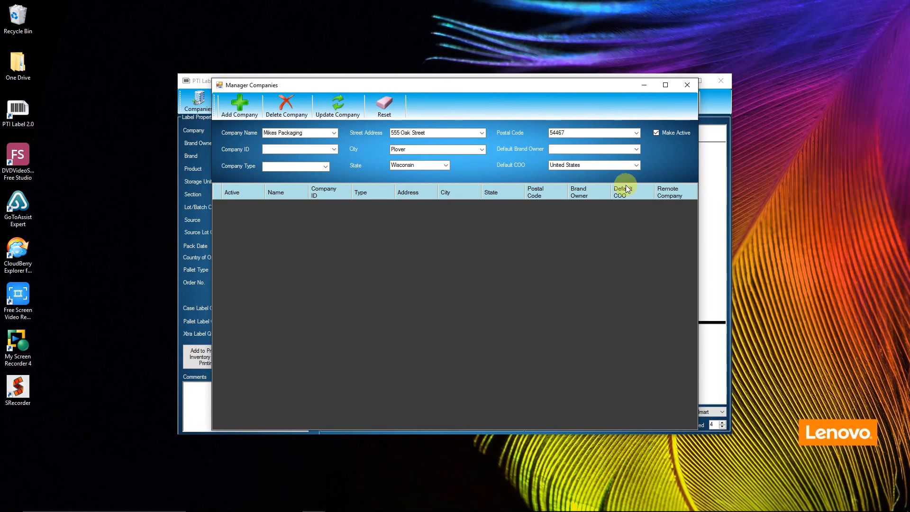
pyautogui.click(687, 85)
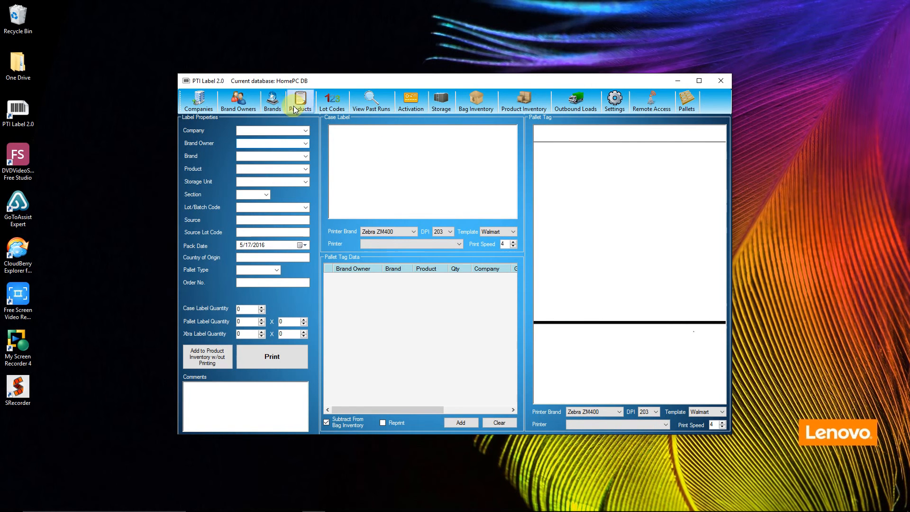
# Pick Mikes Packaging as the label's company, then bring up the brand owners manager
pyautogui.click(305, 132)
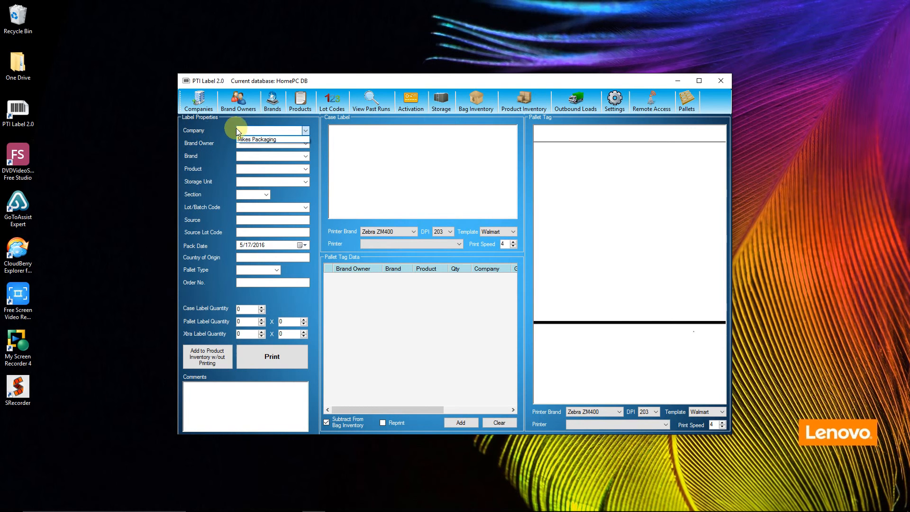
pyautogui.click(263, 138)
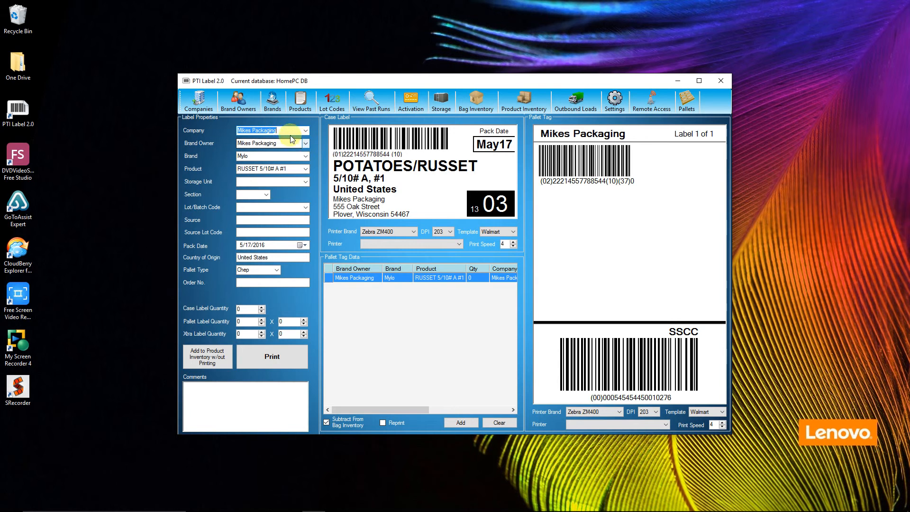
pyautogui.click(238, 110)
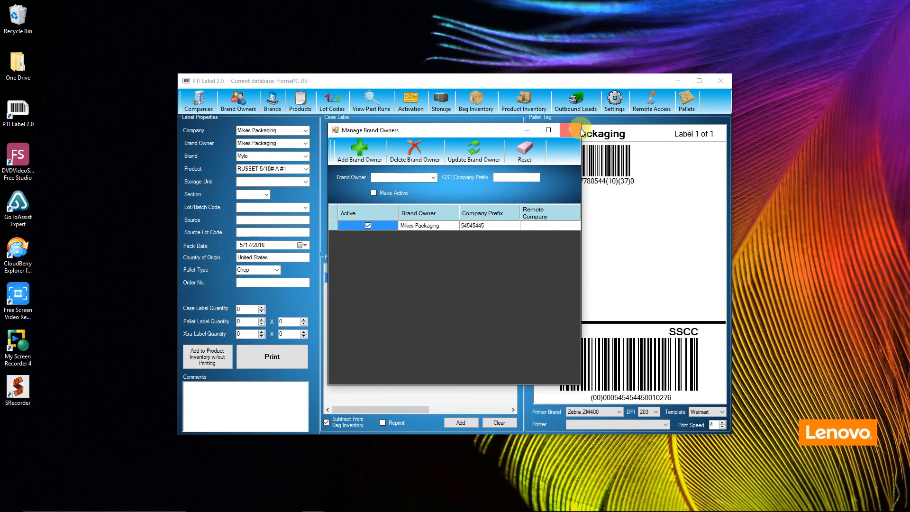
# Make Mylo the default brand in the brands manager
pyautogui.click(578, 128)
pyautogui.click(274, 106)
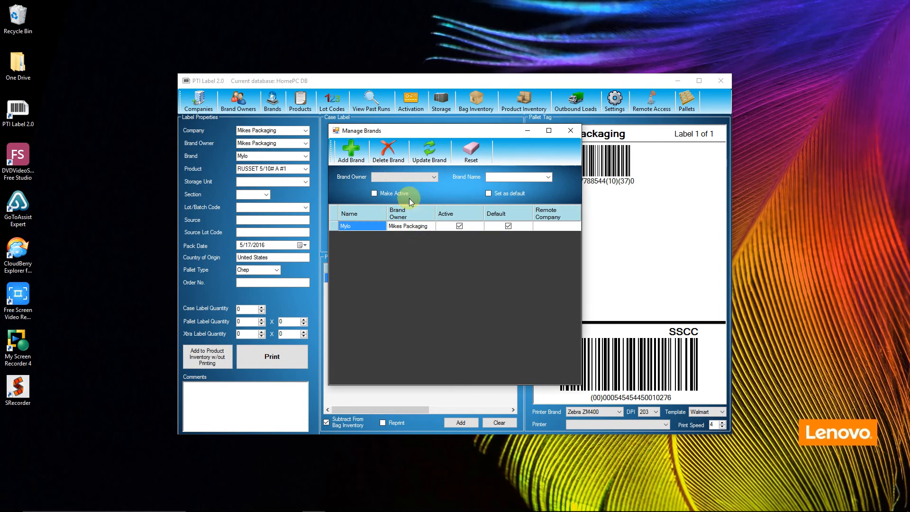
pyautogui.click(334, 226)
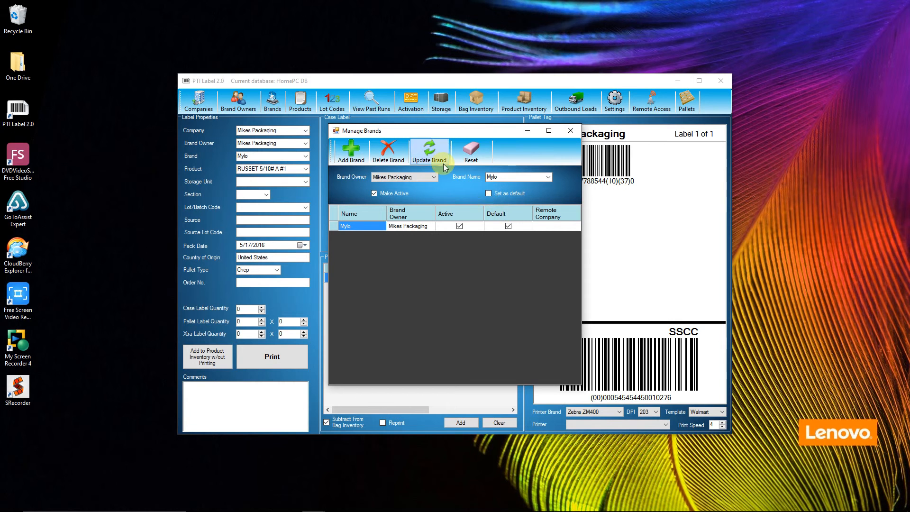
pyautogui.click(488, 194)
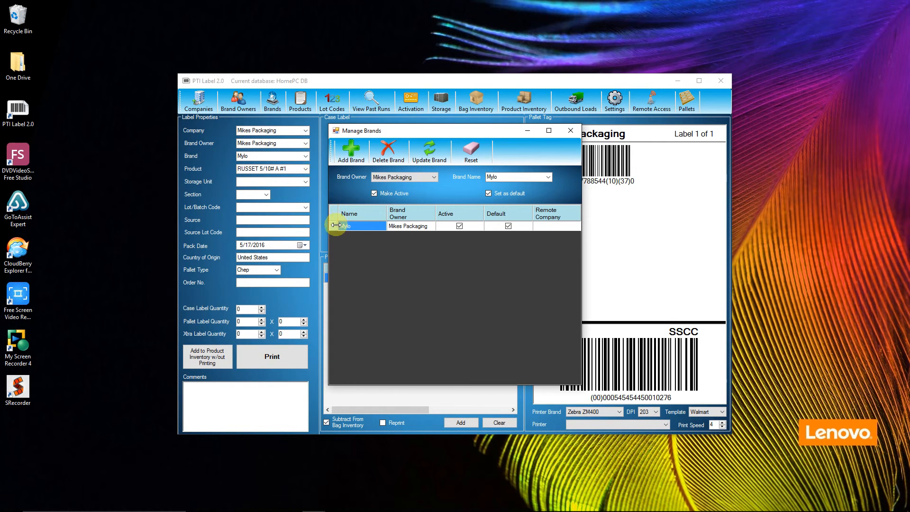
pyautogui.click(570, 130)
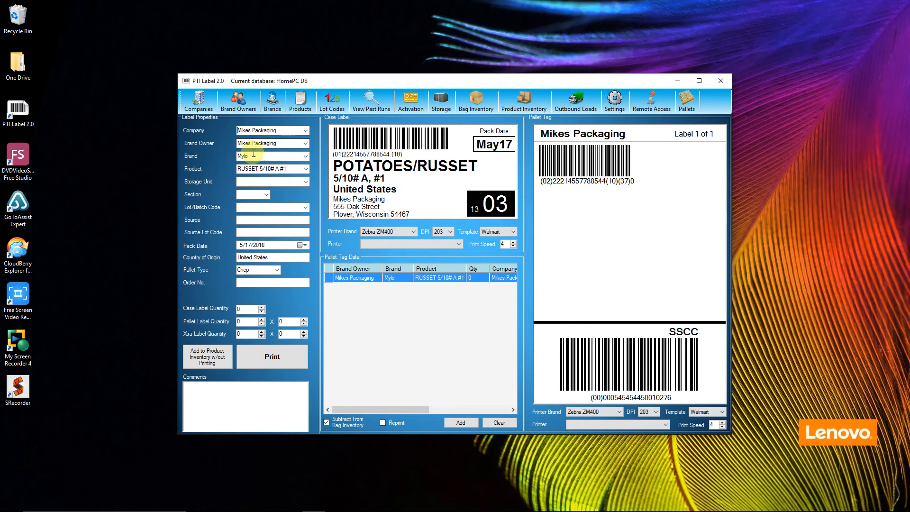
# Reselect RUSSET 5/10# A #1 as the label's product
pyautogui.click(287, 170)
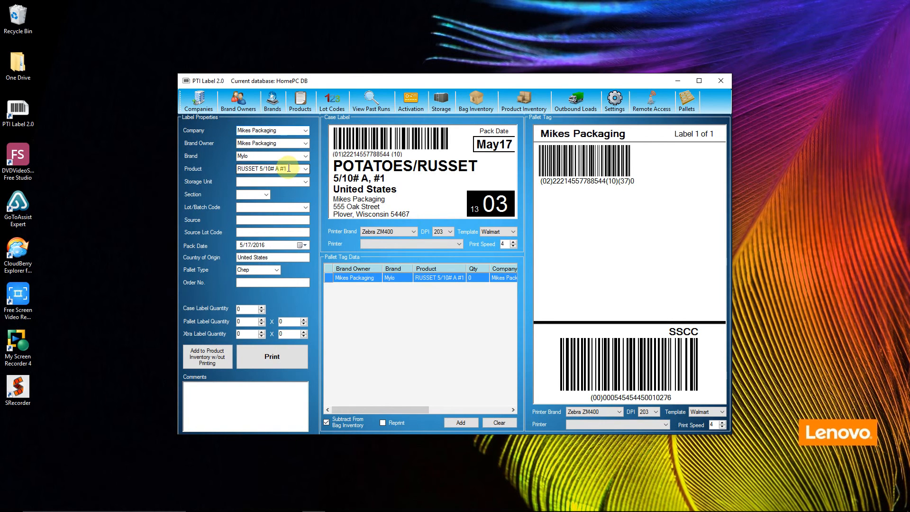
pyautogui.click(304, 169)
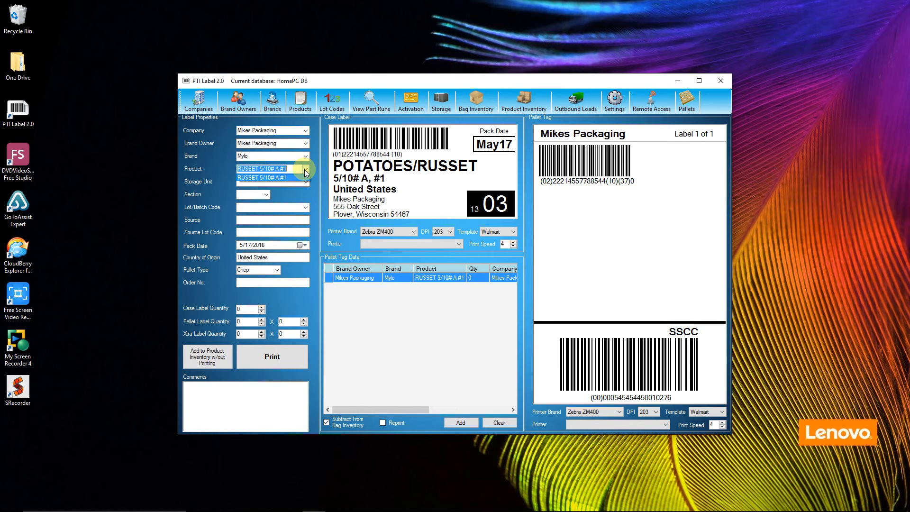
pyautogui.click(306, 169)
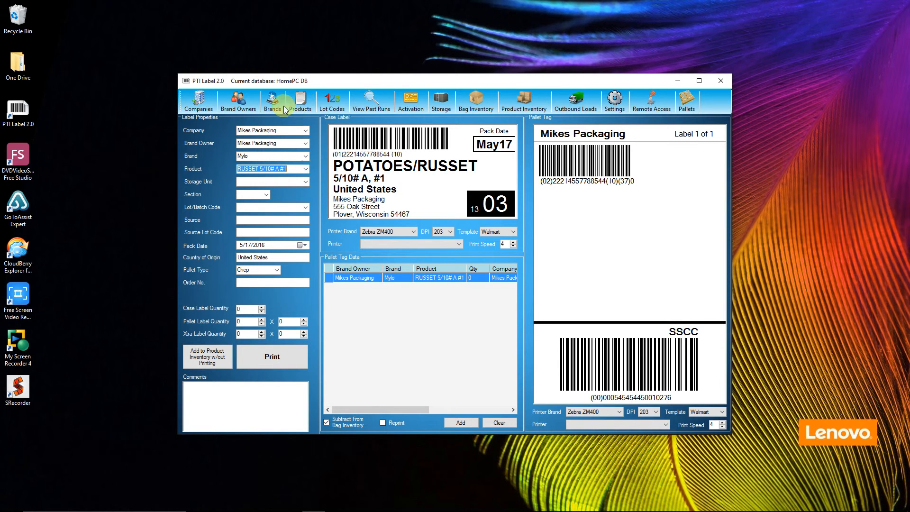
pyautogui.click(250, 108)
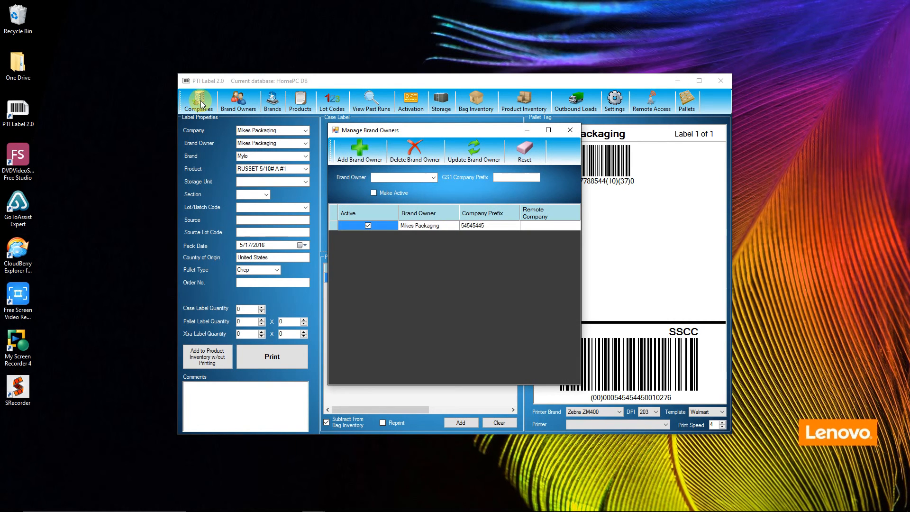
pyautogui.click(410, 177)
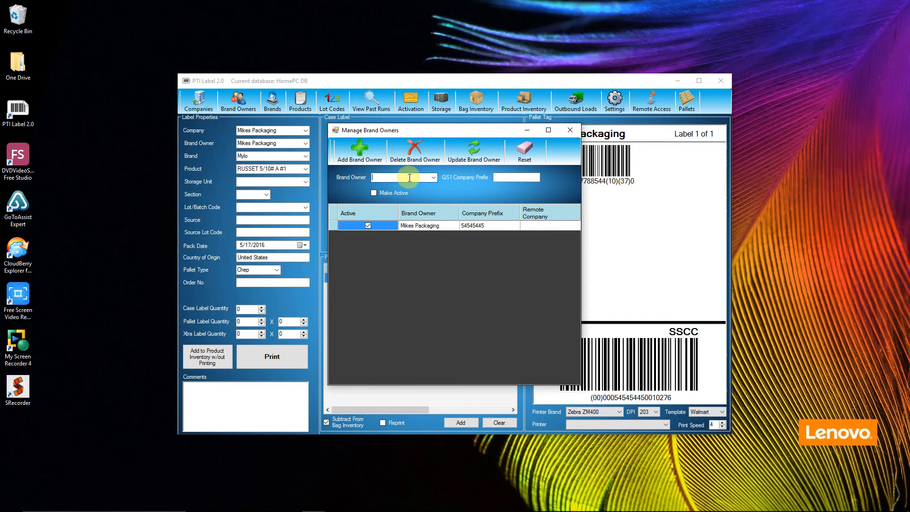
pyautogui.write('Johns Packaging')
pyautogui.click(498, 177)
pyautogui.write('2342342342')
pyautogui.click(374, 193)
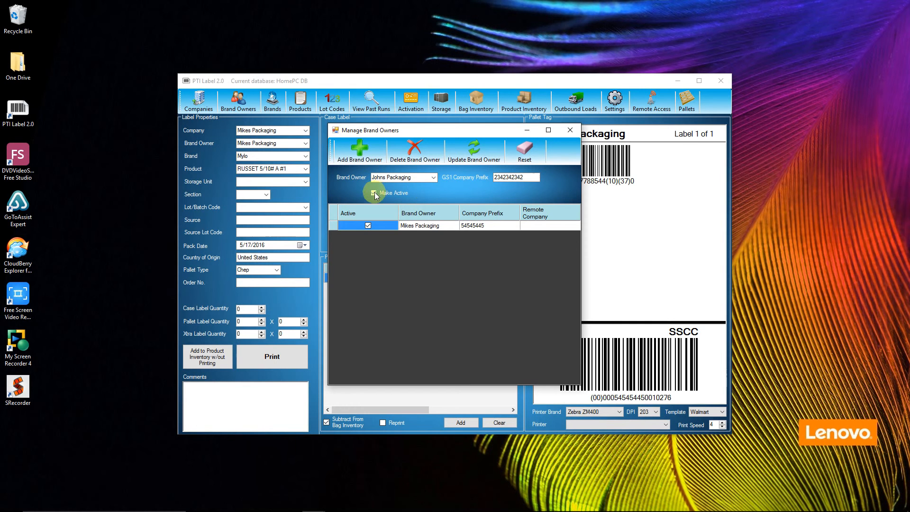
pyautogui.click(363, 163)
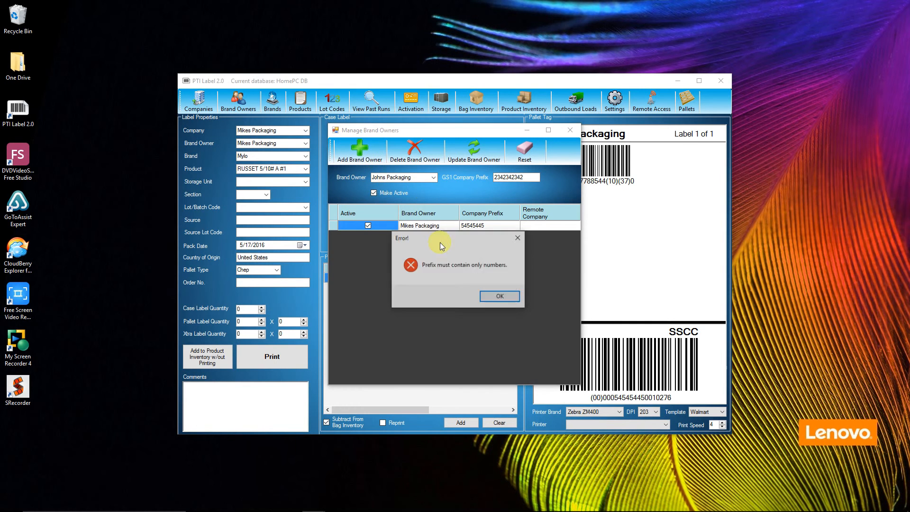
pyautogui.click(497, 295)
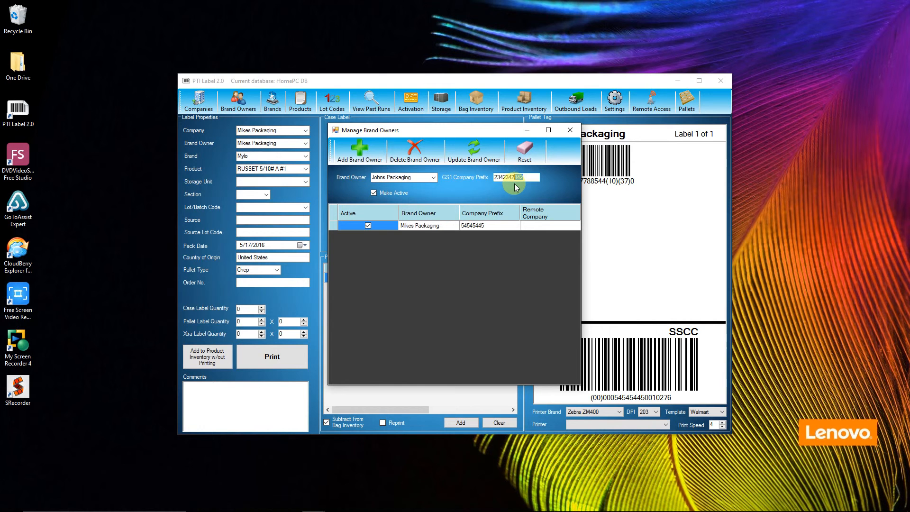
# Correct the GS1 company prefix to 44474441 and add Johns Packaging successfully
pyautogui.press('BackSpace')
pyautogui.press('BackSpace')
pyautogui.press('BackSpace')
pyautogui.press('BackSpace')
pyautogui.press('BackSpace')
pyautogui.press('BackSpace')
pyautogui.press('BackSpace')
pyautogui.write('44474441')
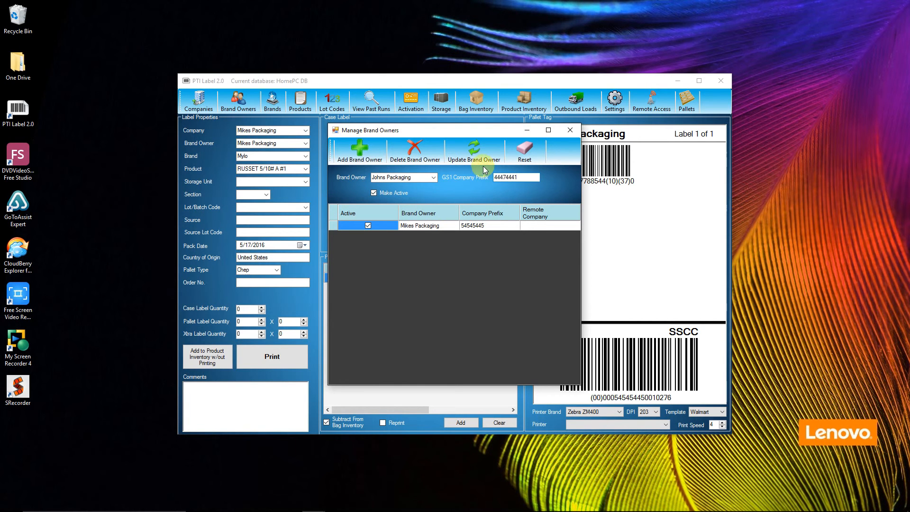
pyautogui.click(359, 151)
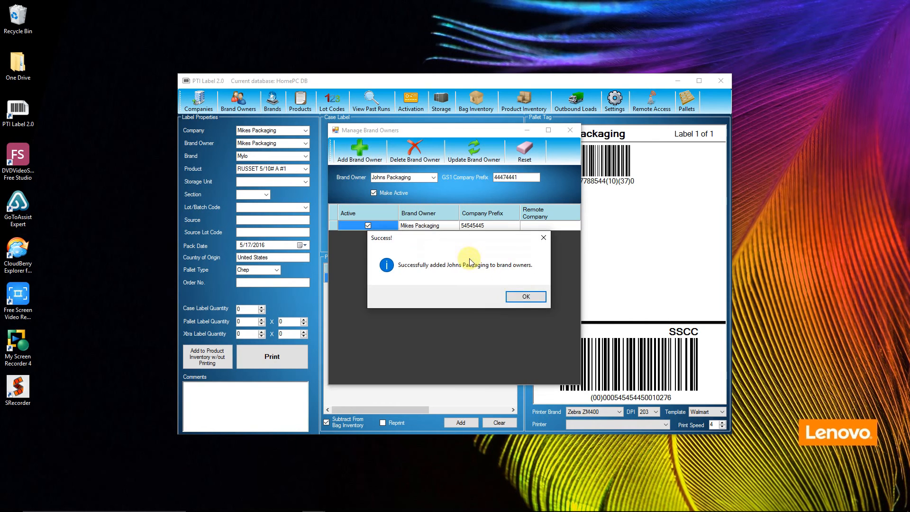
pyautogui.click(525, 295)
pyautogui.click(568, 134)
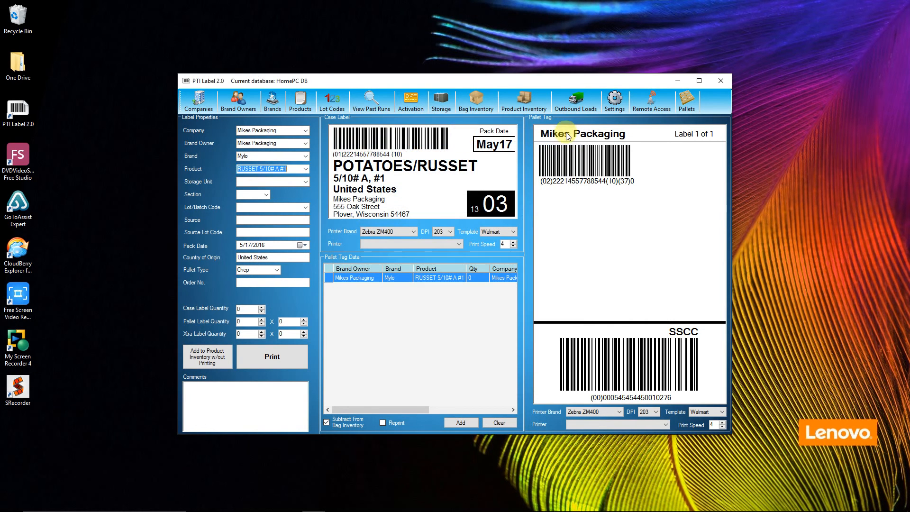
# Start a new active brand named Americans under Johns Packaging
pyautogui.click(272, 101)
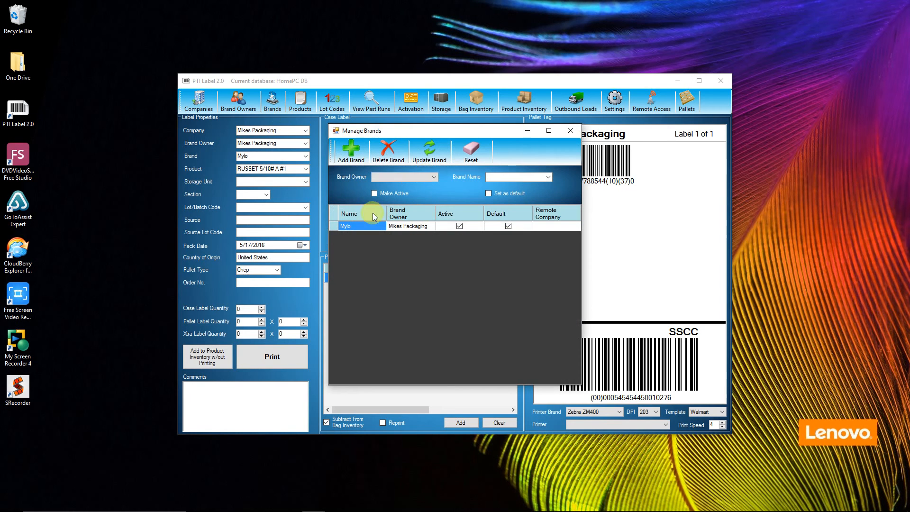
pyautogui.click(407, 177)
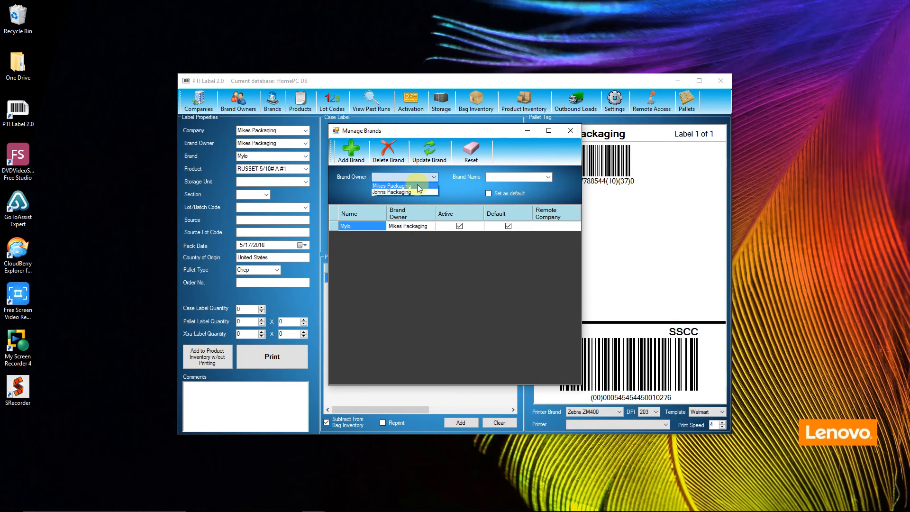
pyautogui.click(411, 192)
pyautogui.click(507, 177)
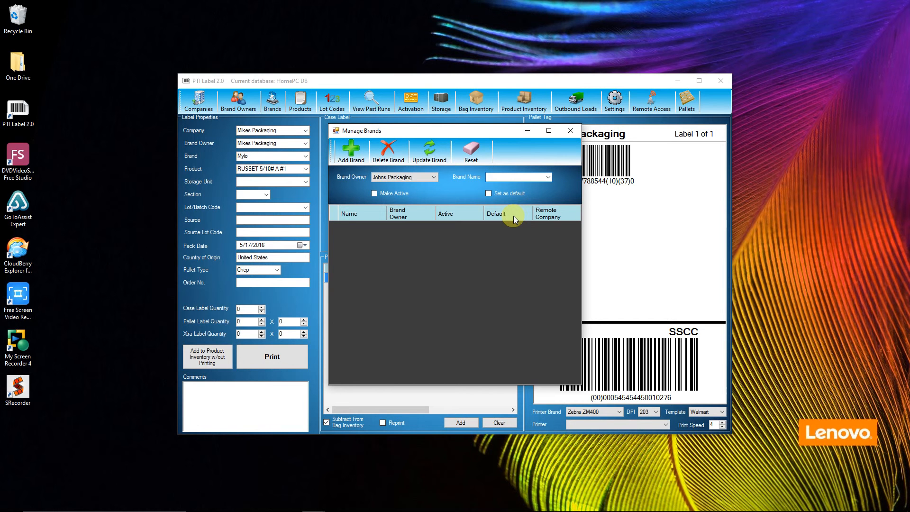
pyautogui.write('Americans')
pyautogui.click(374, 193)
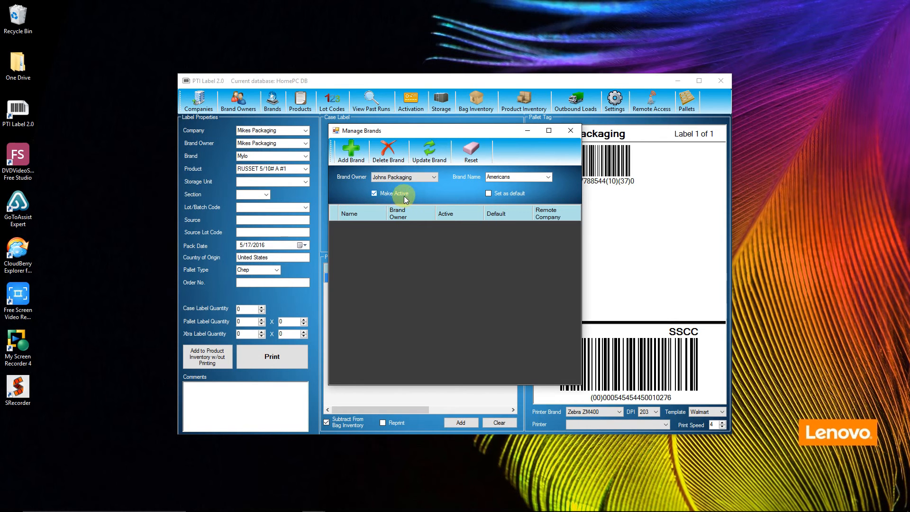
# Switch the Americans brand's owner to Mikes Packaging and add it
pyautogui.click(403, 178)
pyautogui.click(403, 187)
pyautogui.click(516, 177)
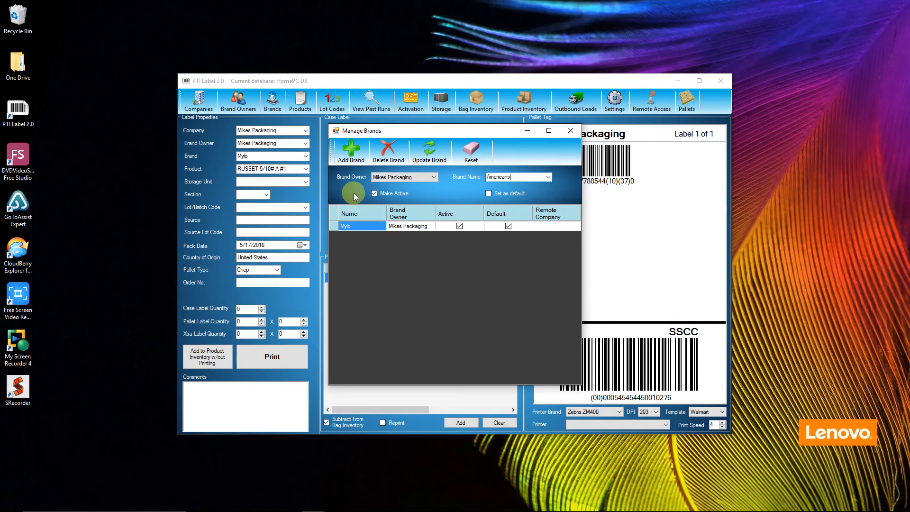
pyautogui.click(356, 156)
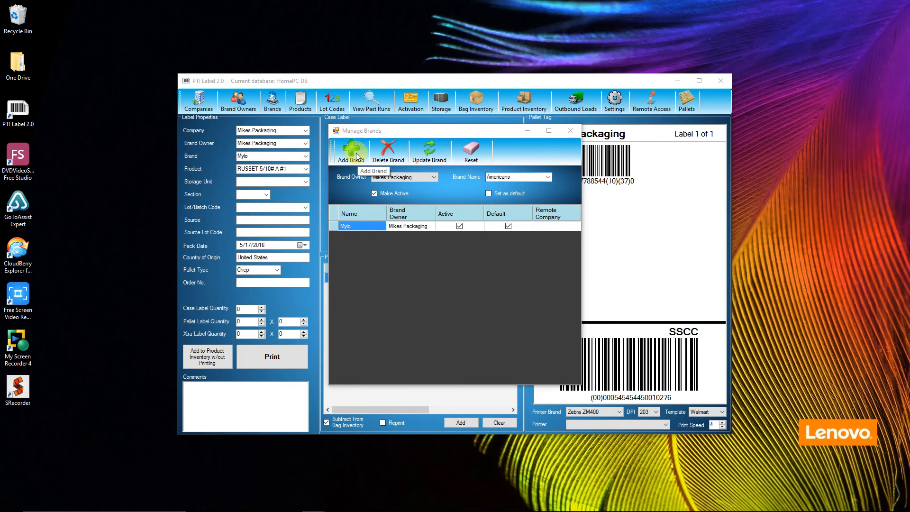
pyautogui.click(528, 298)
pyautogui.click(570, 130)
pyautogui.click(287, 117)
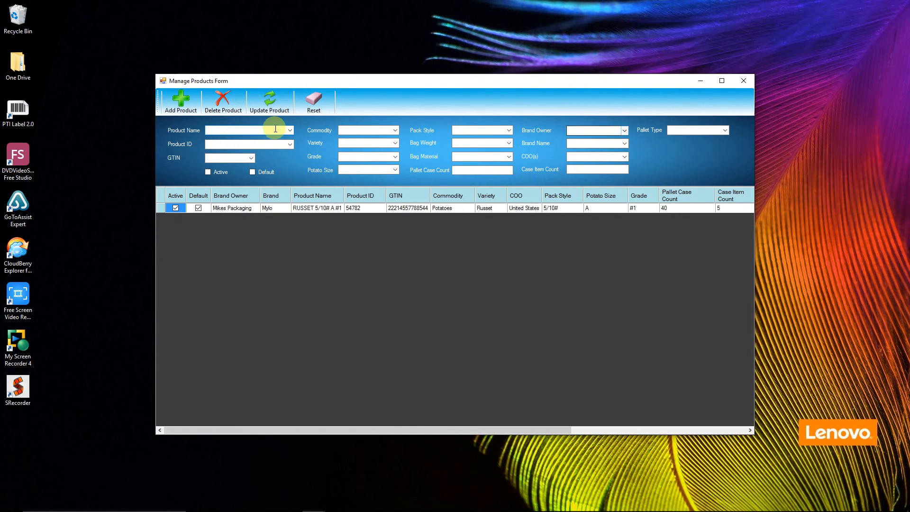
# Name the new product RUSSET 10/5 A #1 and mark it active
pyautogui.click(289, 130)
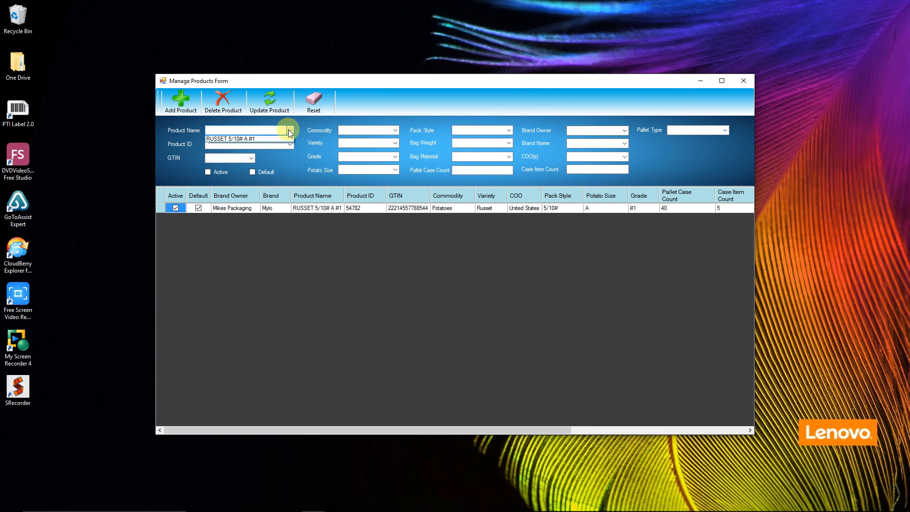
pyautogui.click(259, 130)
pyautogui.write('RUSSET 10/5 A')
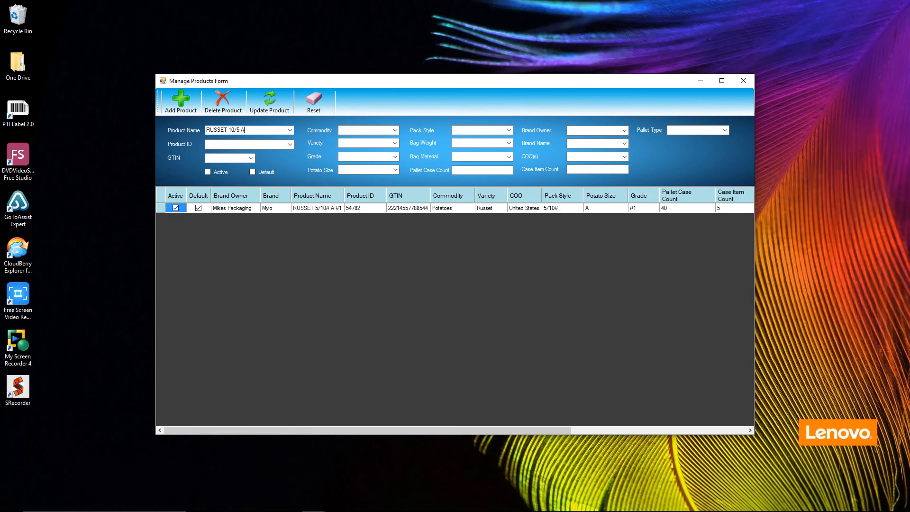
pyautogui.press('Tab')
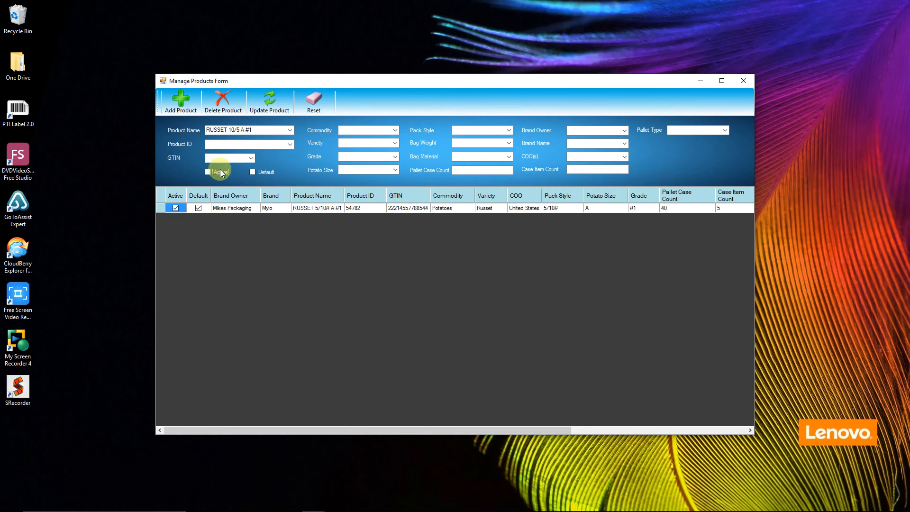
pyautogui.click(208, 173)
# Enter Potatoes, Russet, grade #1, size A, 10/5# pack, 5# Poly bag, 40 cases per pallet
pyautogui.click(381, 129)
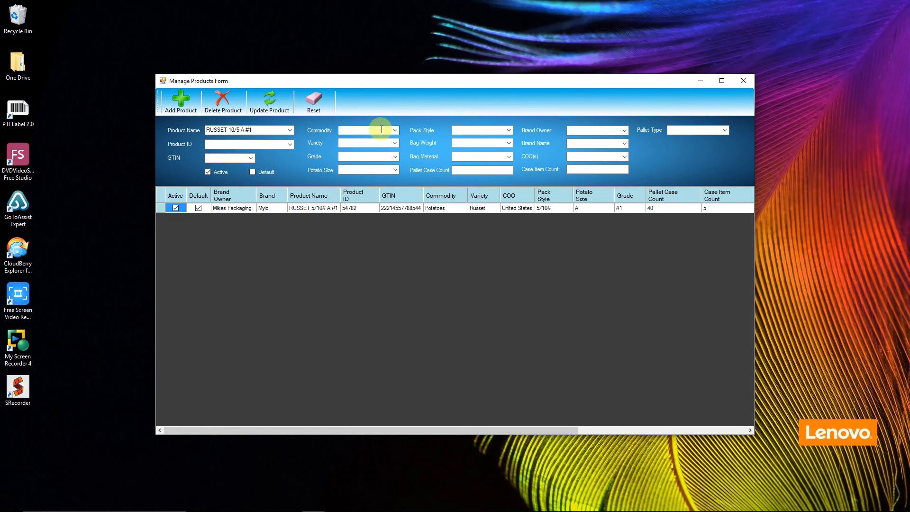
pyautogui.write('Potatoes')
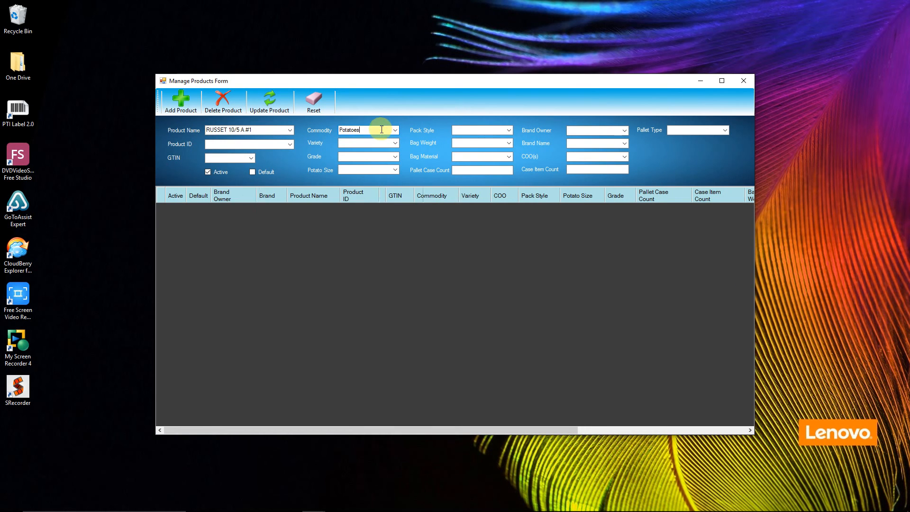
pyautogui.press('Tab')
pyautogui.write('Russet')
pyautogui.press('Tab')
pyautogui.write('#1')
pyautogui.press('Tab')
pyautogui.write('A')
pyautogui.press('Tab')
pyautogui.write('10/5#')
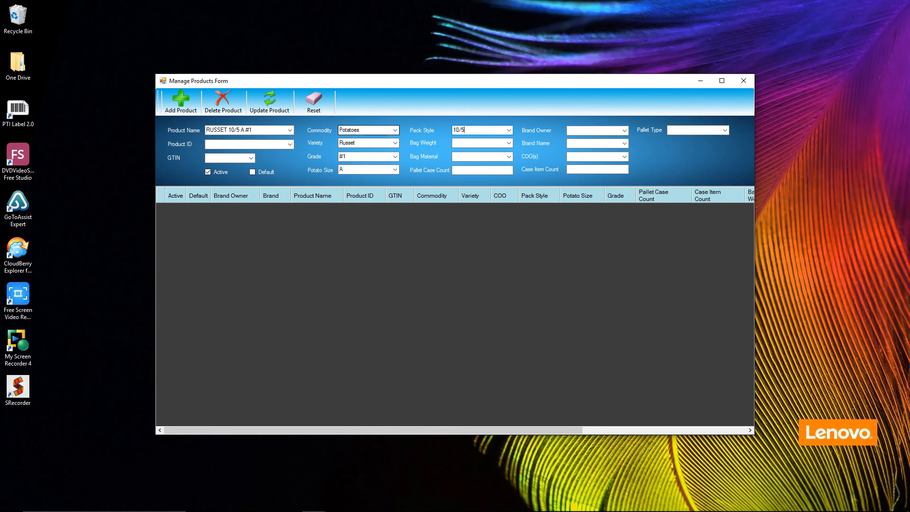
pyautogui.press('Tab')
pyautogui.write('5')
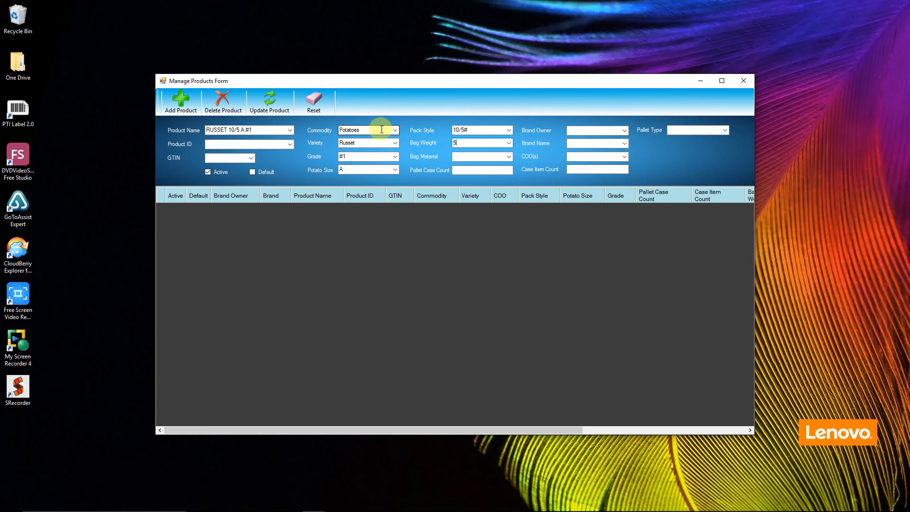
pyautogui.write('Poly')
pyautogui.press('Tab')
pyautogui.write('40')
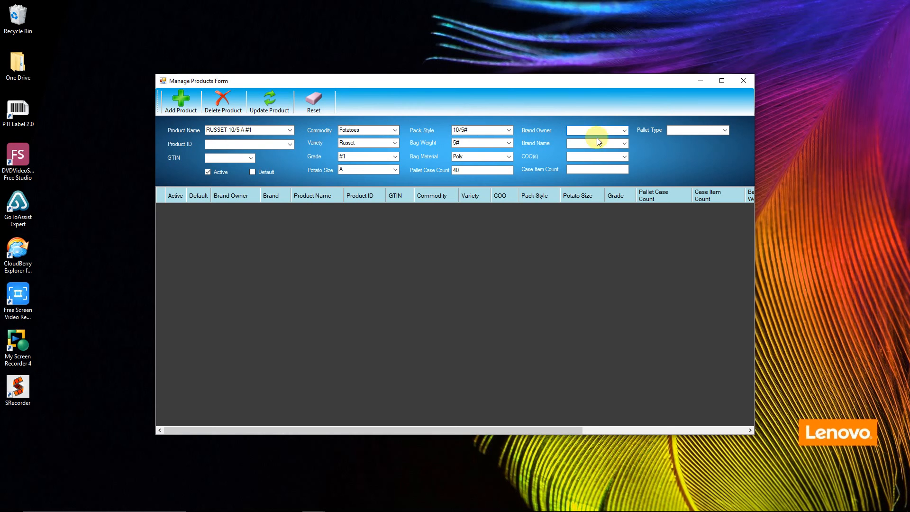
# Assign brand owner Mikes Packaging, brand Mylo, and United States origin to the product
pyautogui.click(623, 130)
pyautogui.click(594, 145)
pyautogui.click(623, 143)
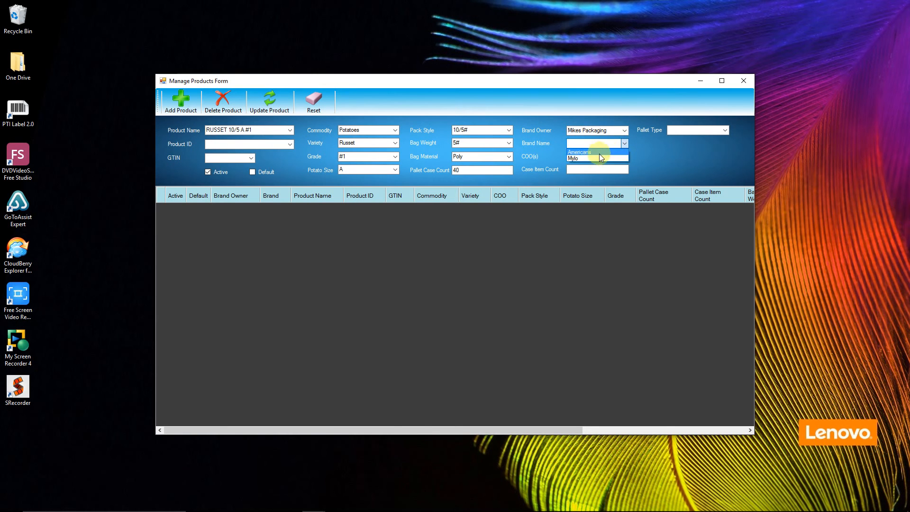
pyautogui.click(588, 153)
pyautogui.click(590, 158)
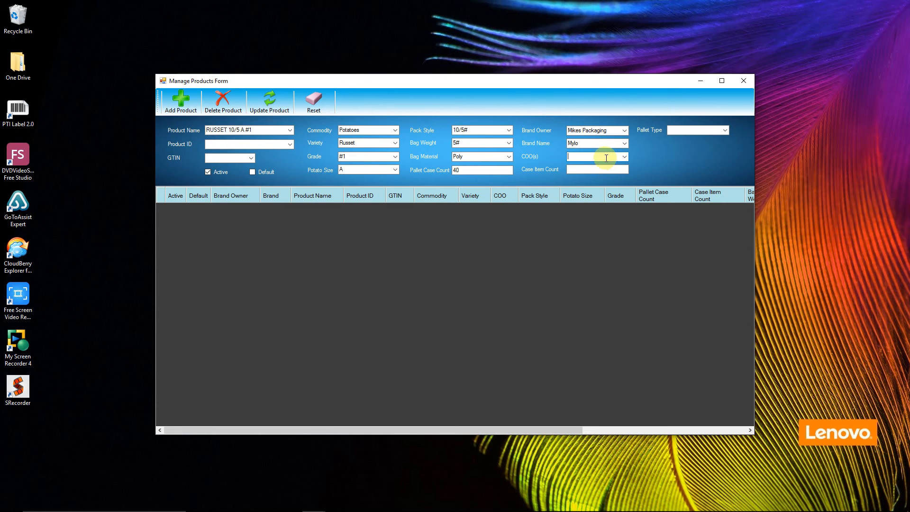
pyautogui.write('United States')
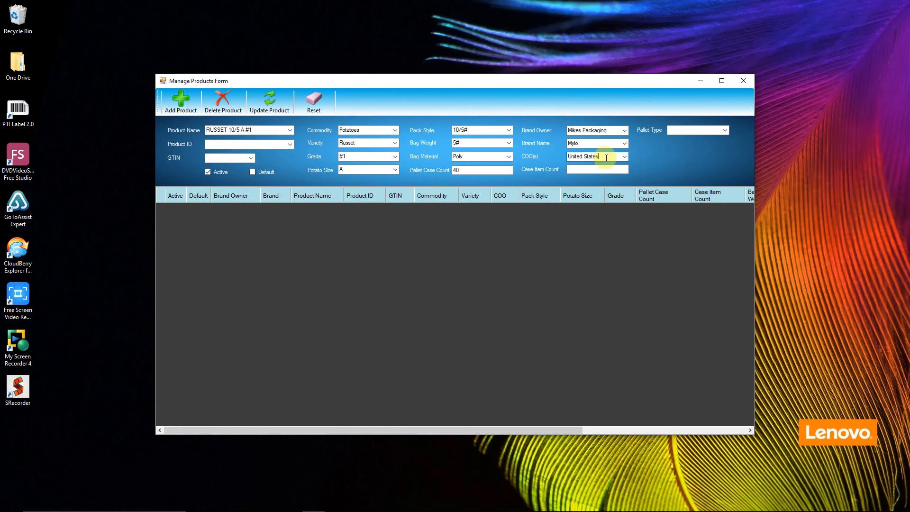
pyautogui.click(584, 169)
# Fix the name to RUSSET 10/5# A #1, set 10 items per case and Chep pallets, and save
pyautogui.click(243, 134)
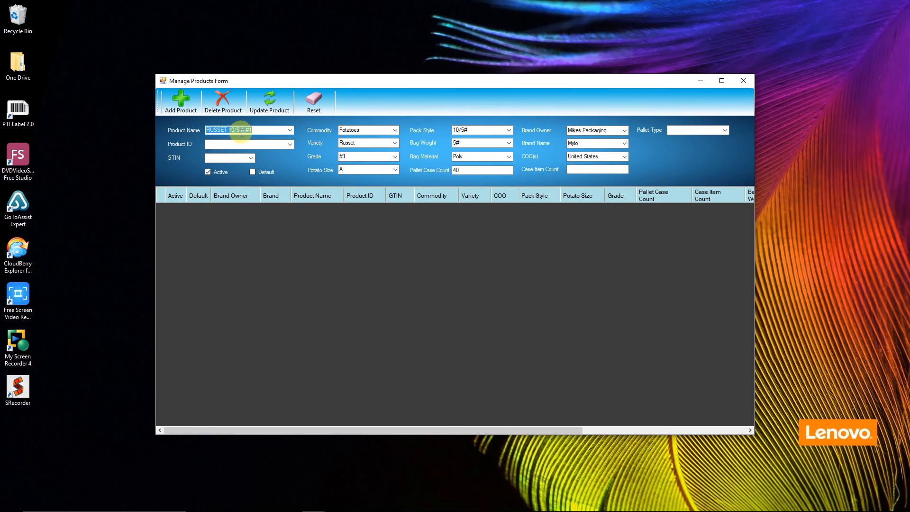
pyautogui.click(240, 135)
pyautogui.write('#')
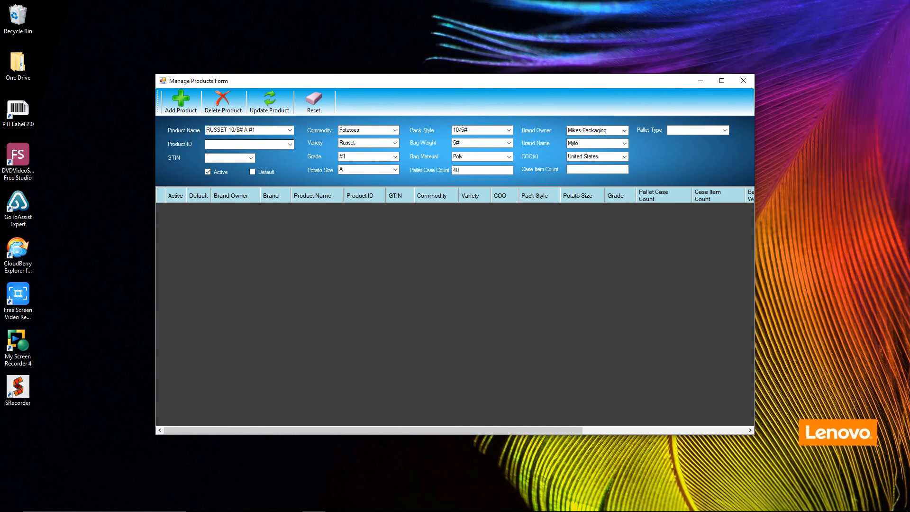
pyautogui.click(579, 169)
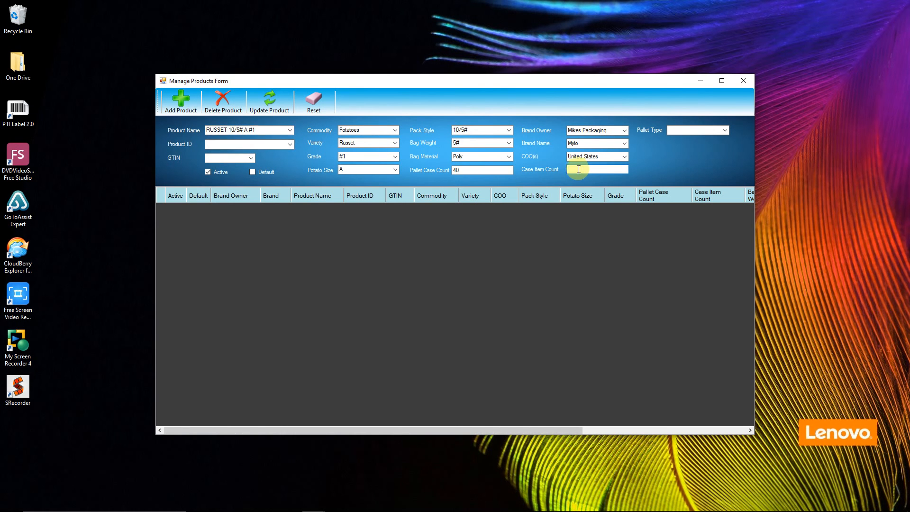
pyautogui.write('10')
pyautogui.click(724, 131)
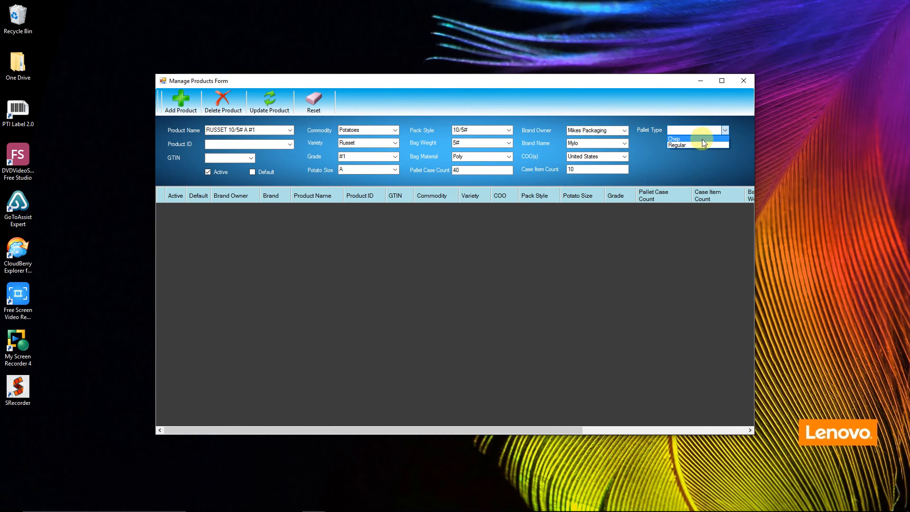
pyautogui.click(184, 108)
pyautogui.click(540, 297)
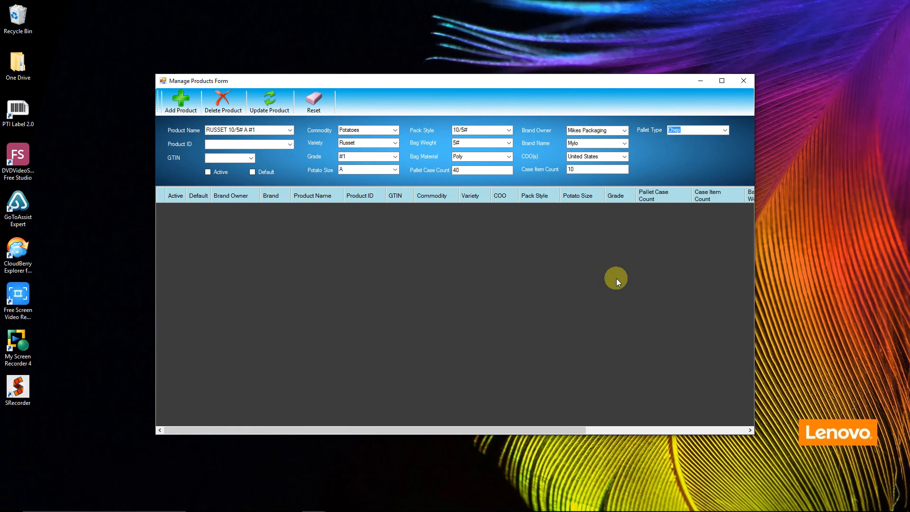
pyautogui.click(742, 81)
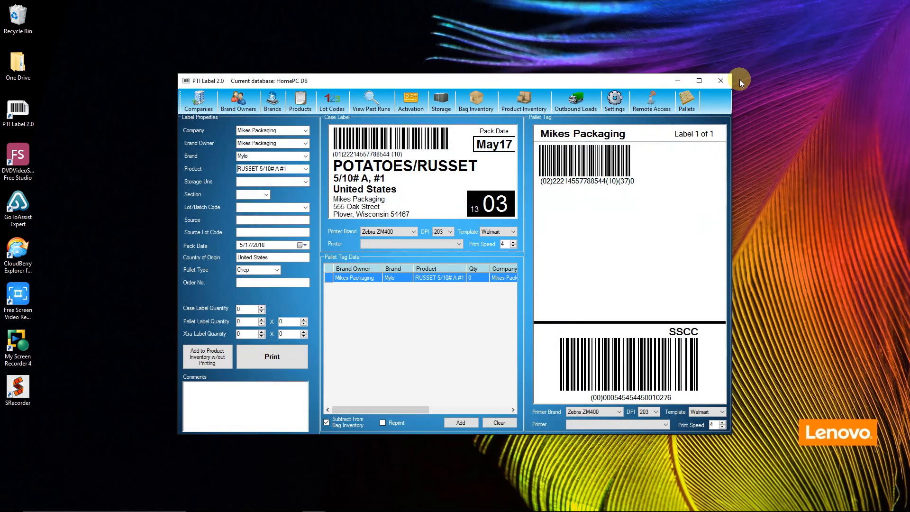
pyautogui.click(305, 130)
pyautogui.click(305, 130)
pyautogui.click(305, 143)
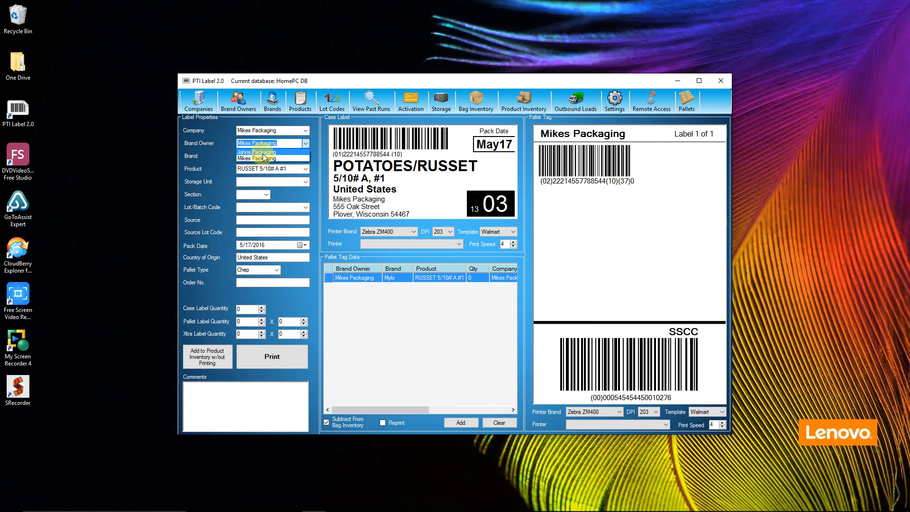
pyautogui.click(263, 158)
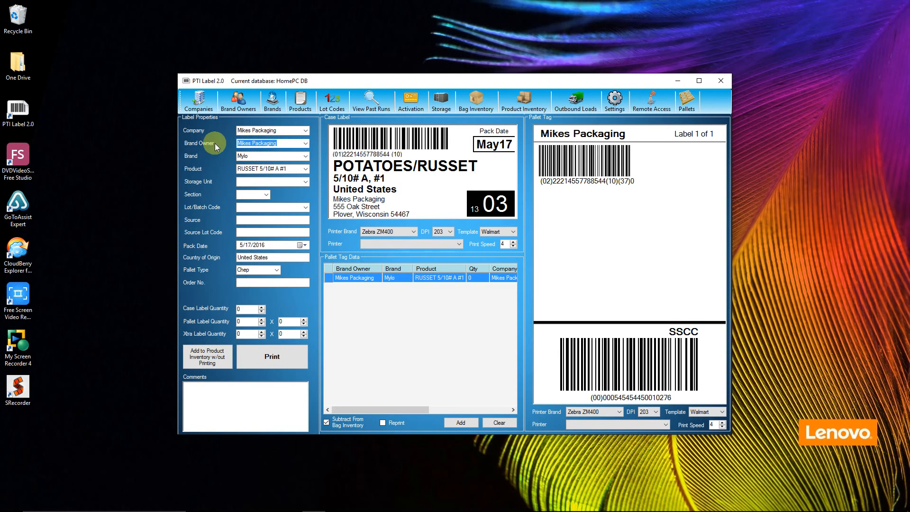
pyautogui.click(241, 109)
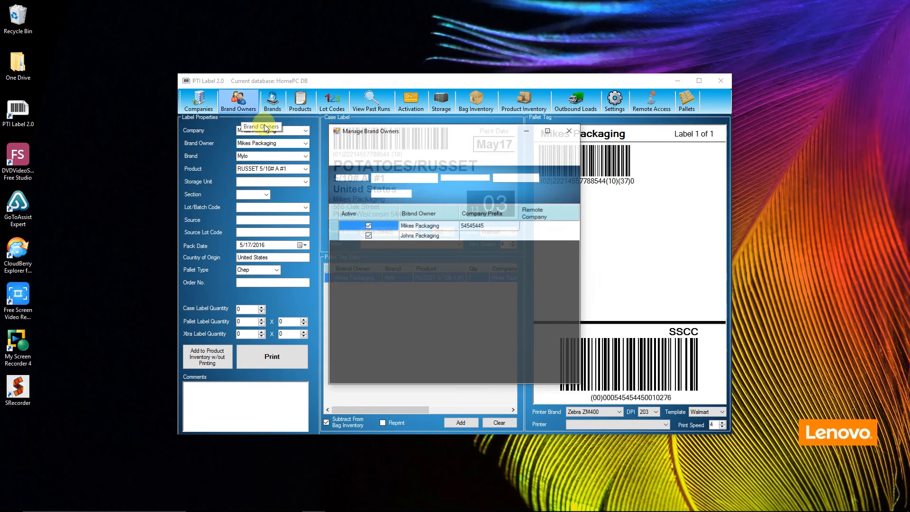
pyautogui.click(568, 130)
pyautogui.click(199, 102)
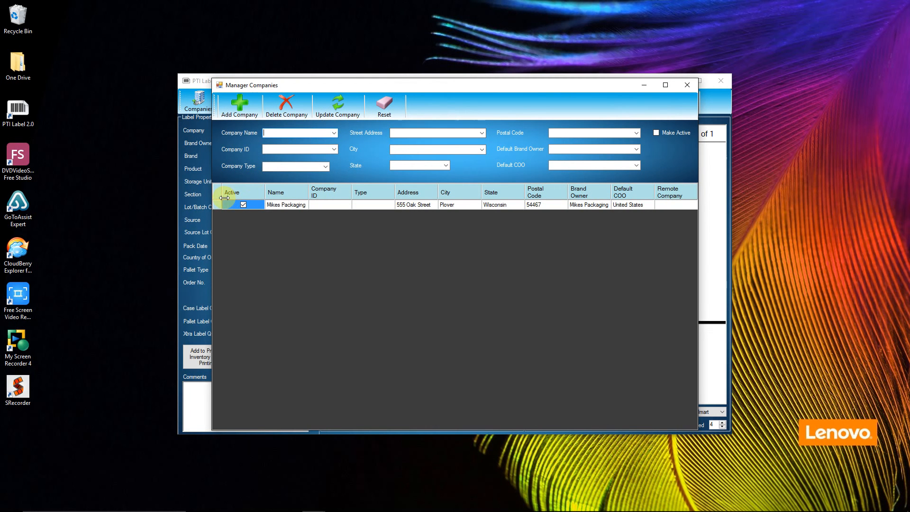
pyautogui.click(216, 204)
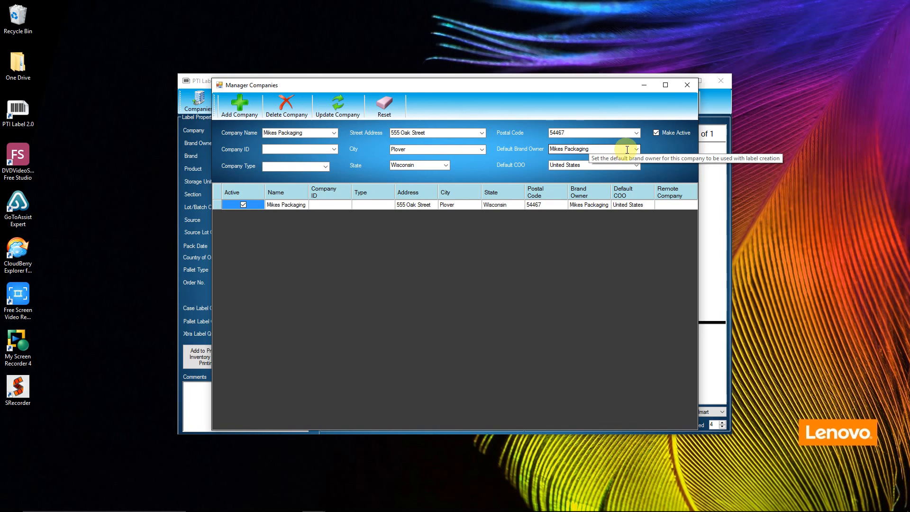
pyautogui.click(688, 85)
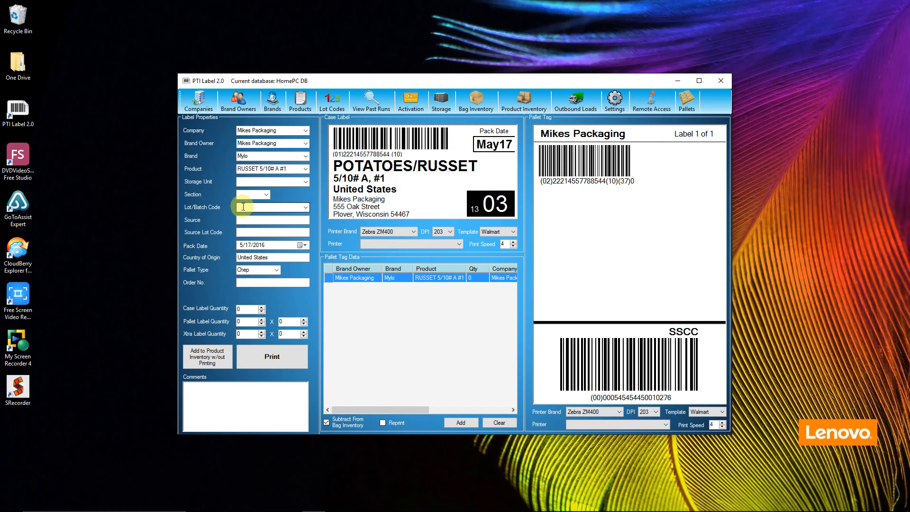
# Enter lot code 12345 and 800 case labels so pallet quantities fill as 20 × 40
pyautogui.click(243, 207)
pyautogui.write('1')
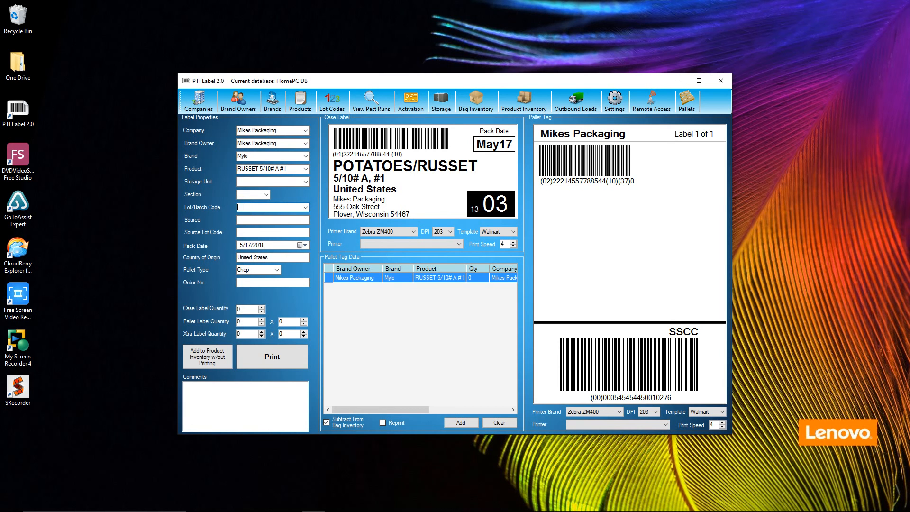
pyautogui.write('2345')
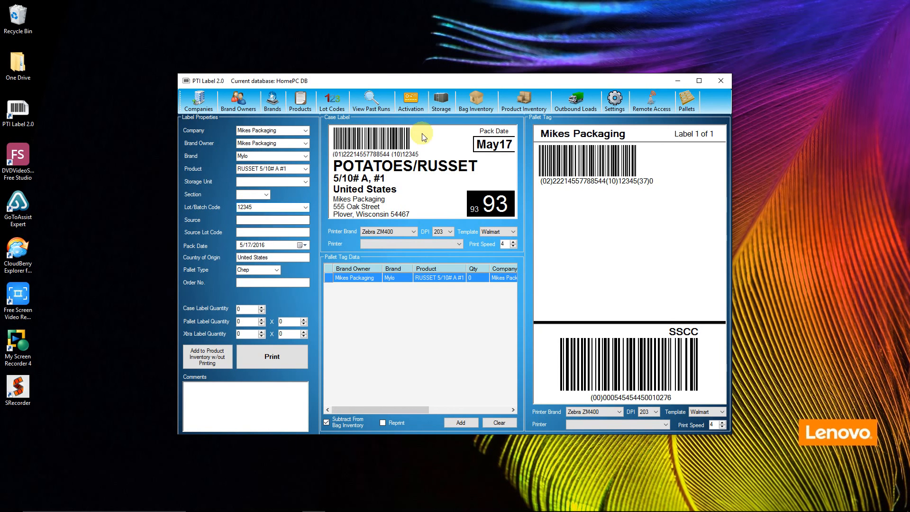
pyautogui.write('44')
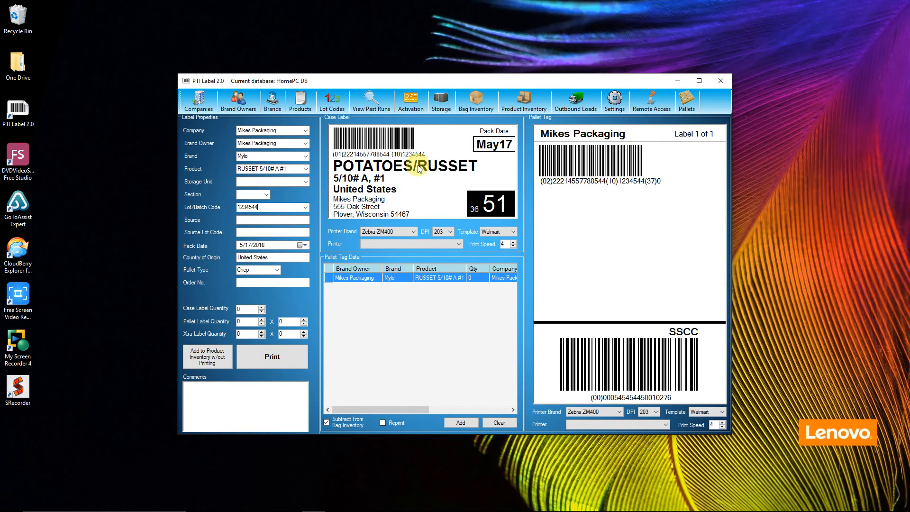
pyautogui.press('BackSpace')
pyautogui.press('BackSpace')
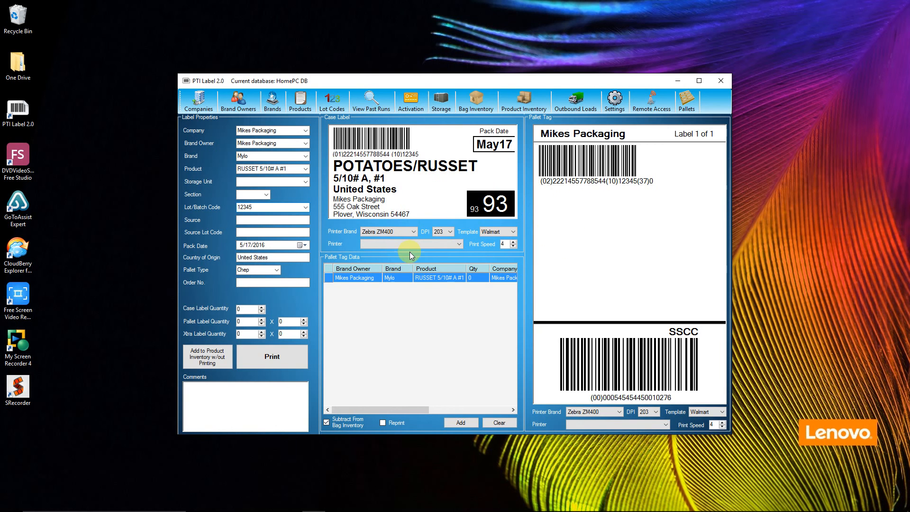
pyautogui.click(248, 310)
pyautogui.click(251, 283)
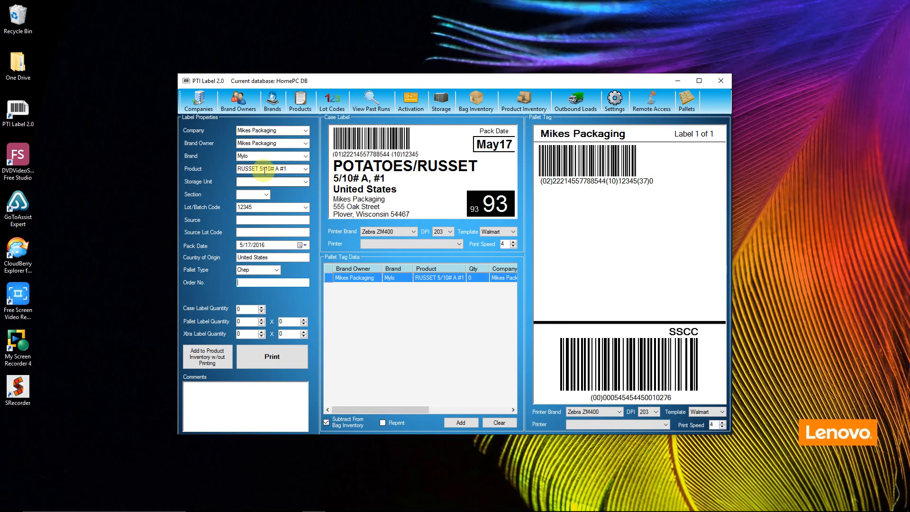
pyautogui.click(242, 308)
pyautogui.write('800')
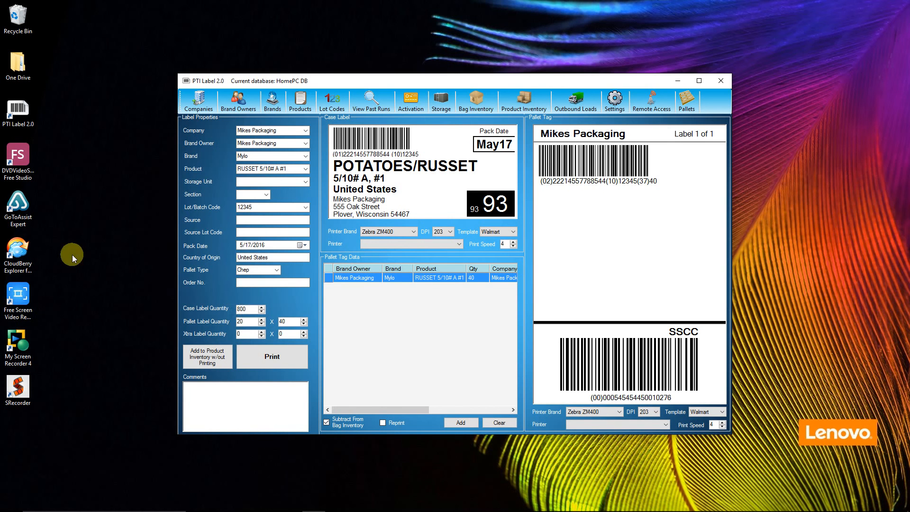
pyautogui.click(245, 322)
pyautogui.click(286, 321)
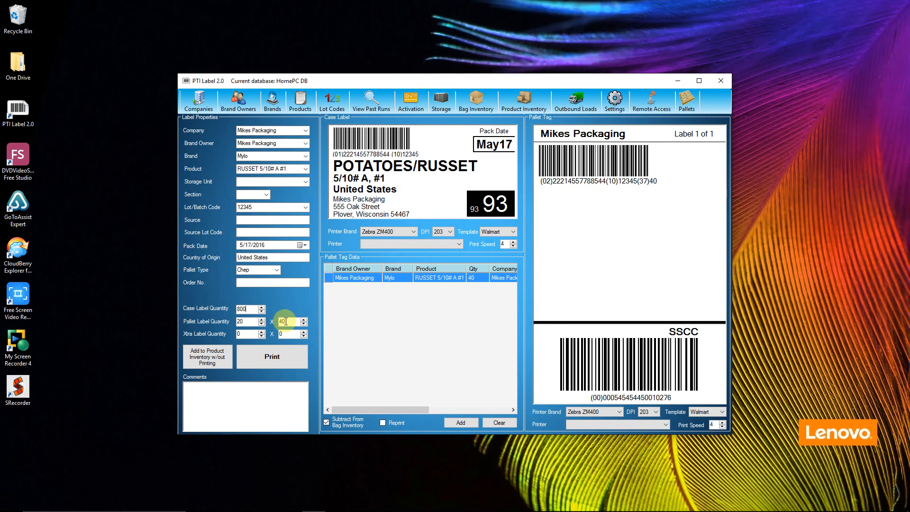
pyautogui.click(245, 322)
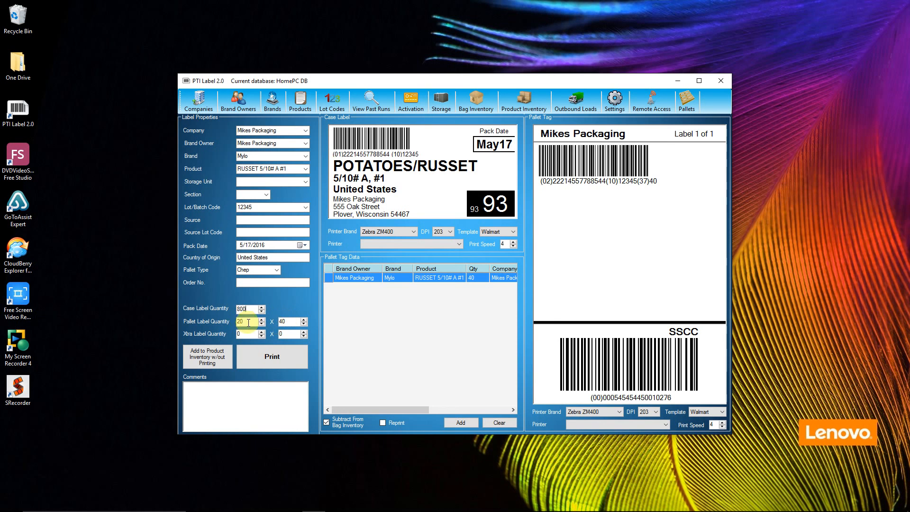
pyautogui.hotkey('shift', 'Tab')
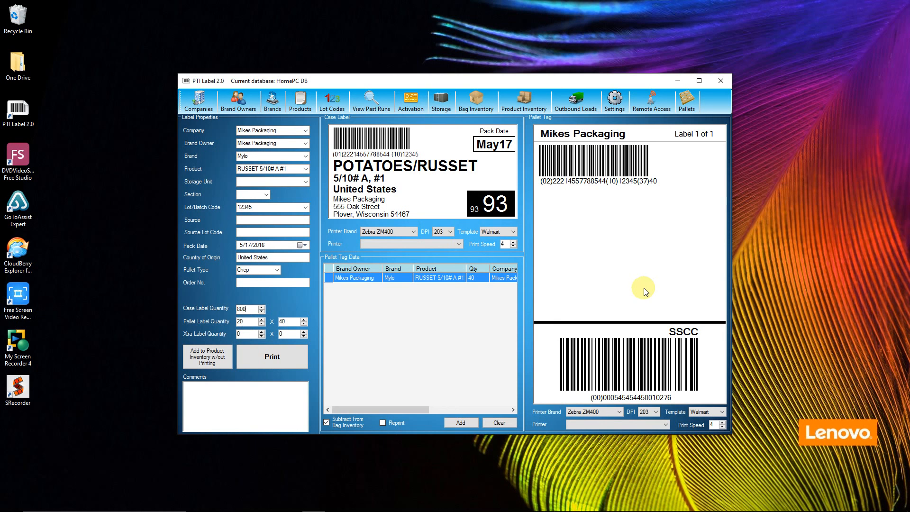
pyautogui.click(288, 322)
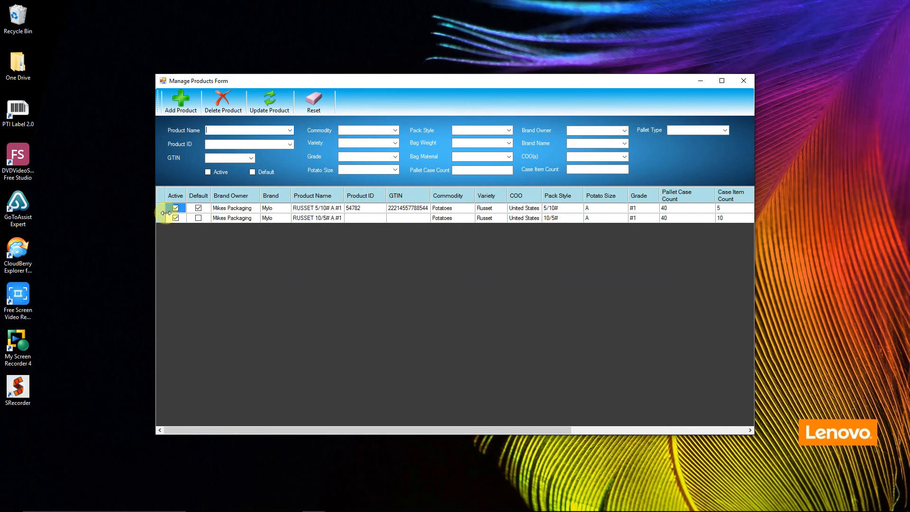
# Open the products form to check the 40 pallet case count, then close it
pyautogui.click(161, 207)
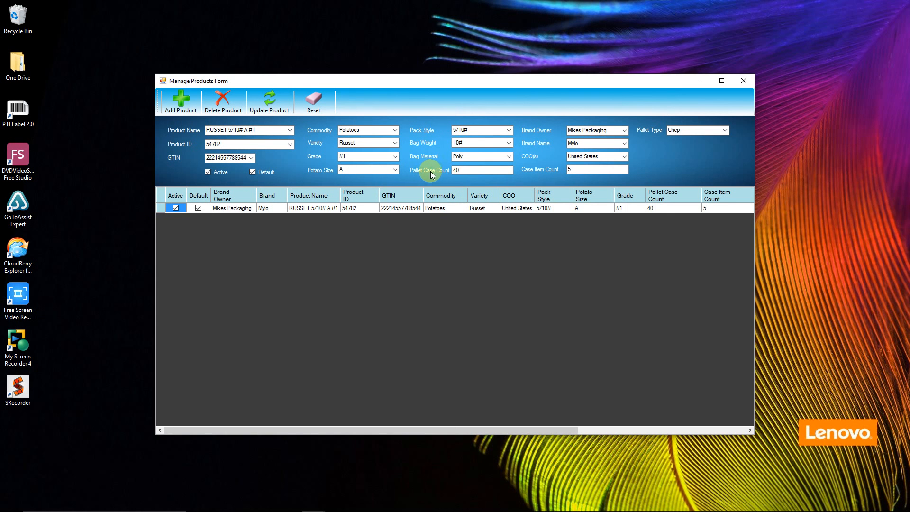
pyautogui.click(744, 81)
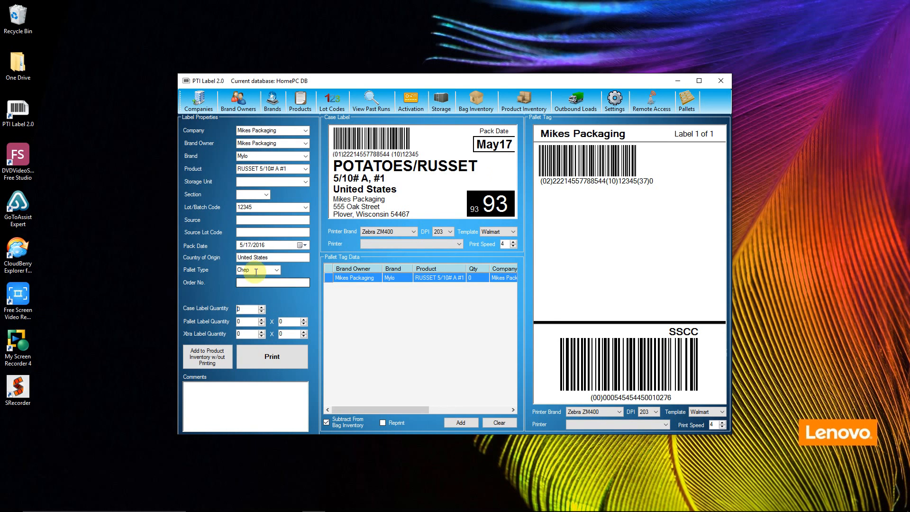
# Replace the case label quantity with 820, giving 20 × 40 pallet labels plus 1 × 20 extra
pyautogui.click(249, 309)
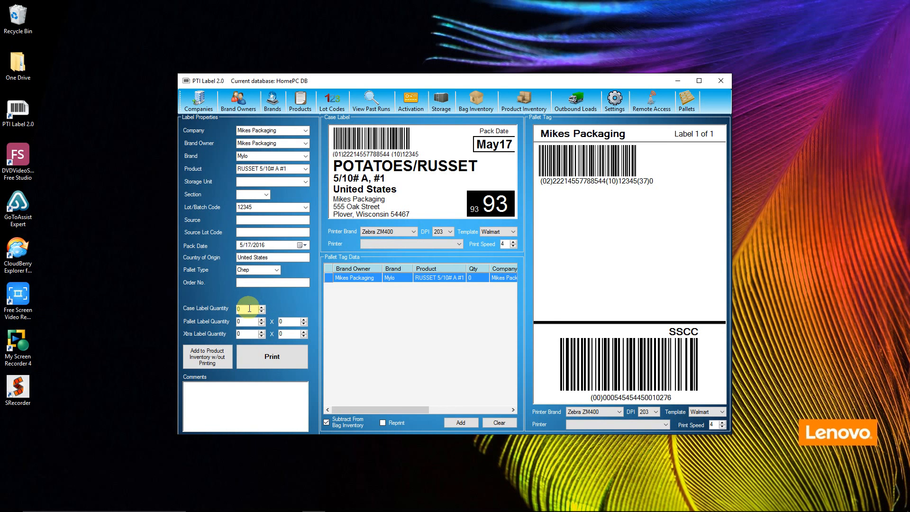
pyautogui.press('BackSpace')
pyautogui.write('820')
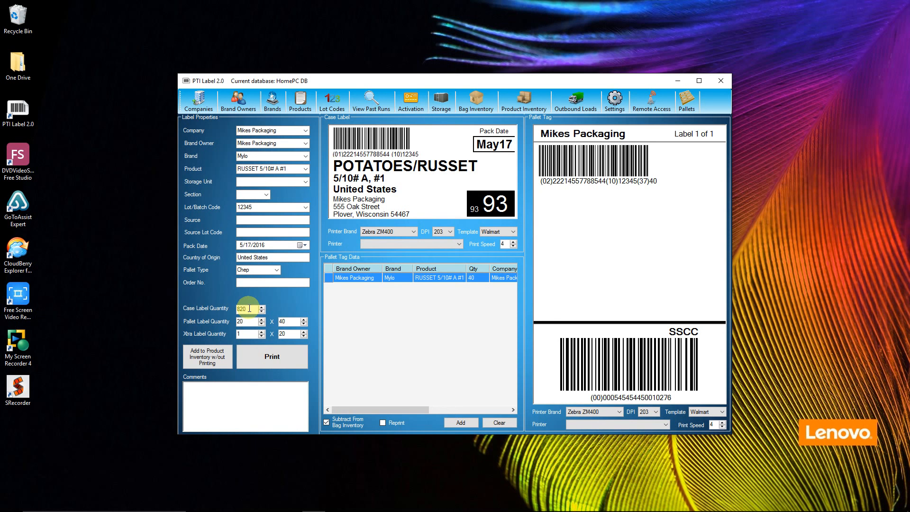
pyautogui.click(242, 322)
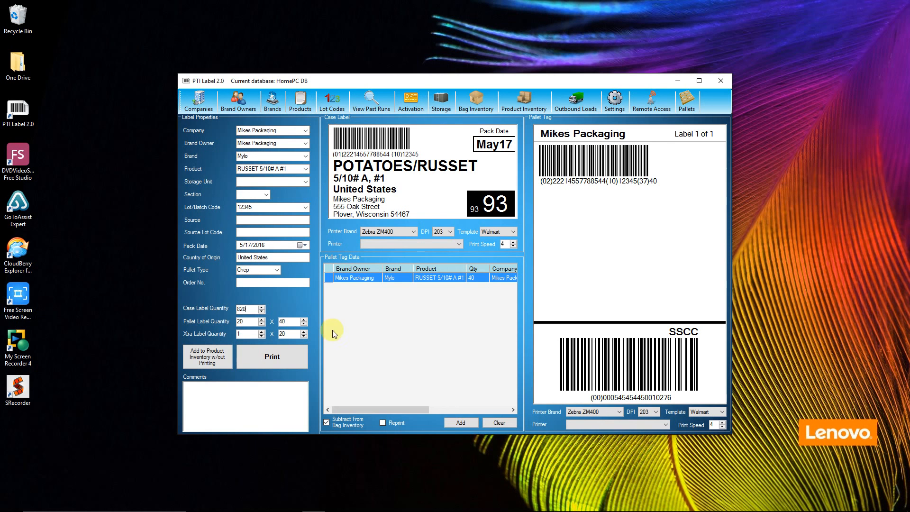
pyautogui.moveTo(801, 505)
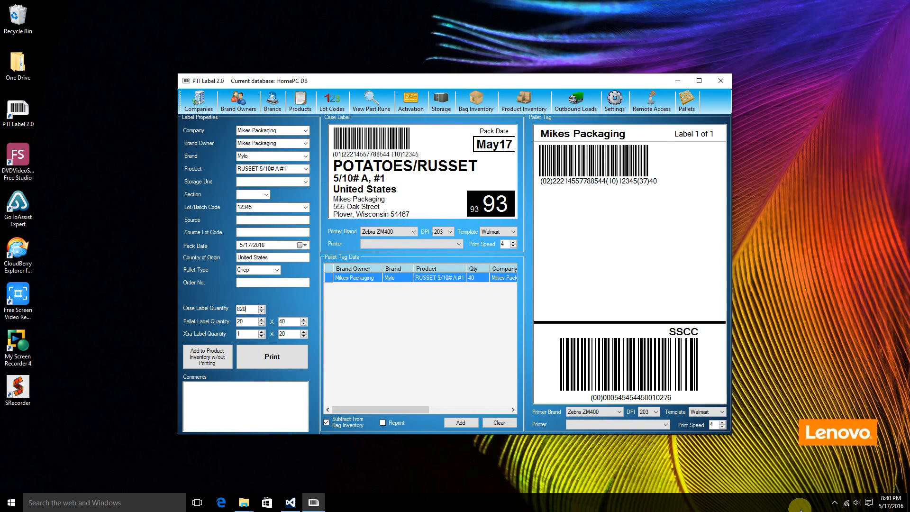